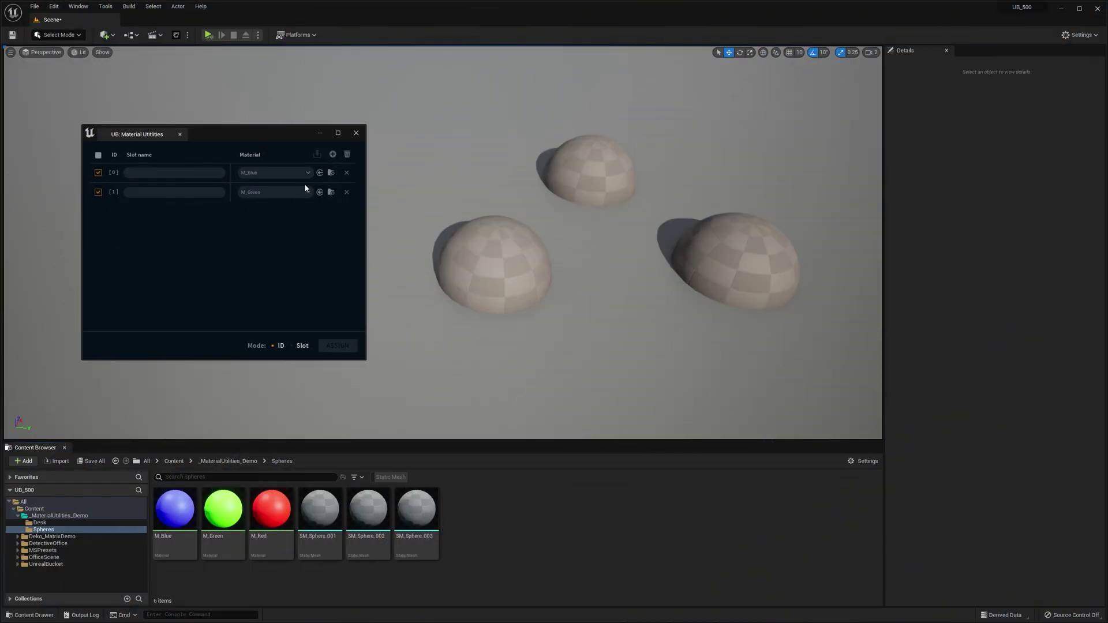
Step: Add a third row holding M_Red and switch row [1] to MI_MelaminYellow
{"action": "left_click", "coordinate": [333, 154]}
{"action": "left_click_drag", "start_coordinate": [271, 508], "coordinate": [279, 210]}
{"action": "left_click", "coordinate": [283, 194]}
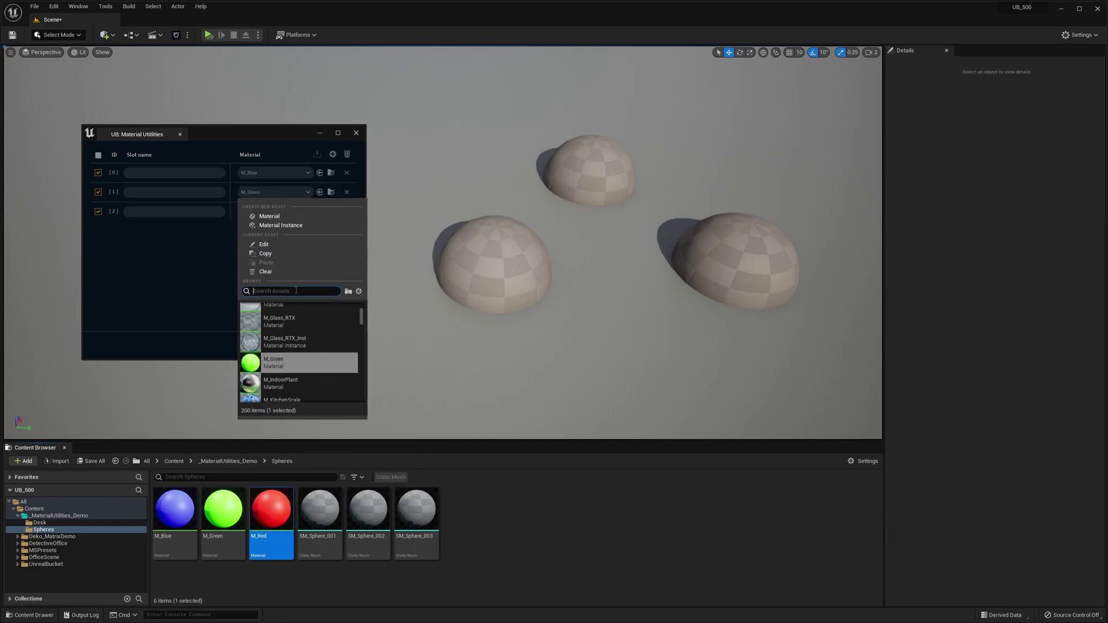
{"action": "type", "text": "yell"}
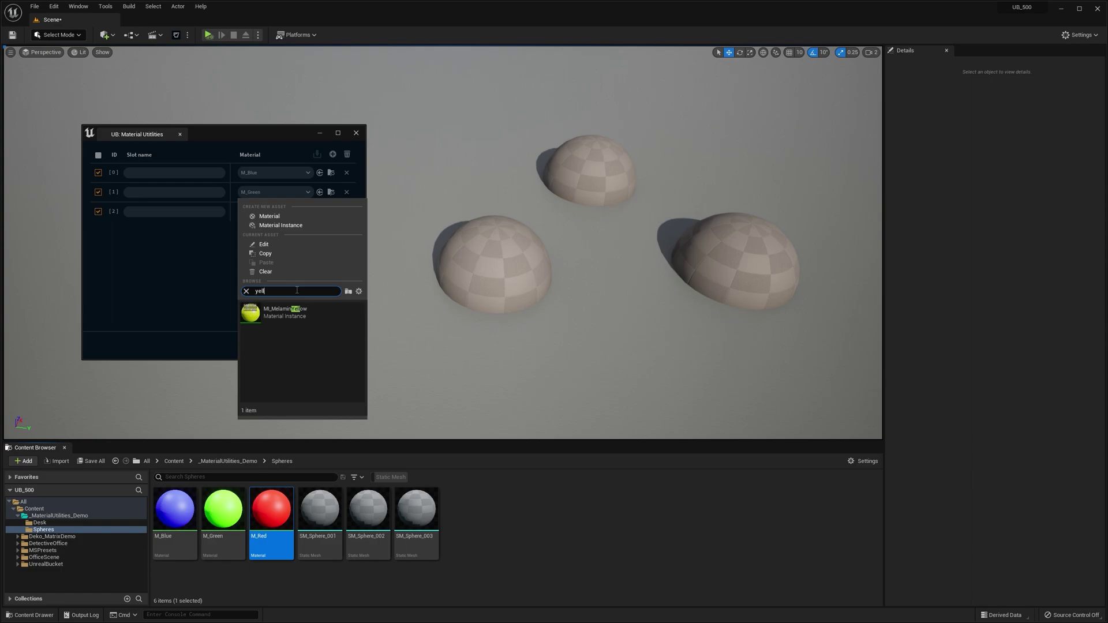
{"action": "left_click", "coordinate": [283, 312]}
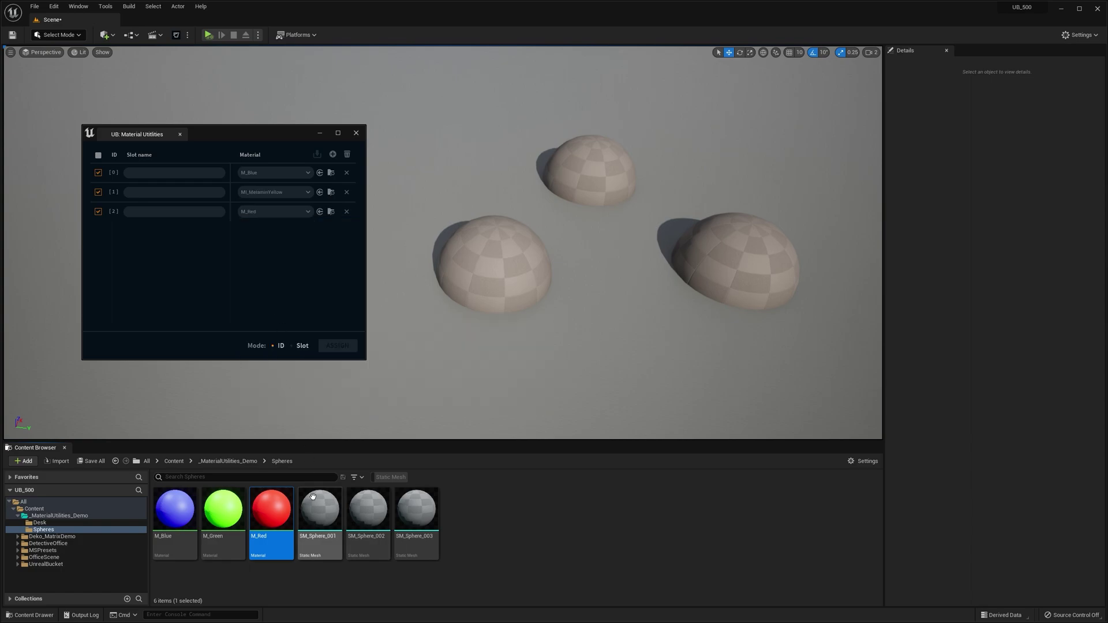
Step: Import the lamp bulb mesh's material slots and set slot [1] to MI_CeilingSpiderLamp_Light
{"action": "left_click", "coordinate": [319, 514]}
{"action": "left_click", "coordinate": [415, 514], "text": "shift"}
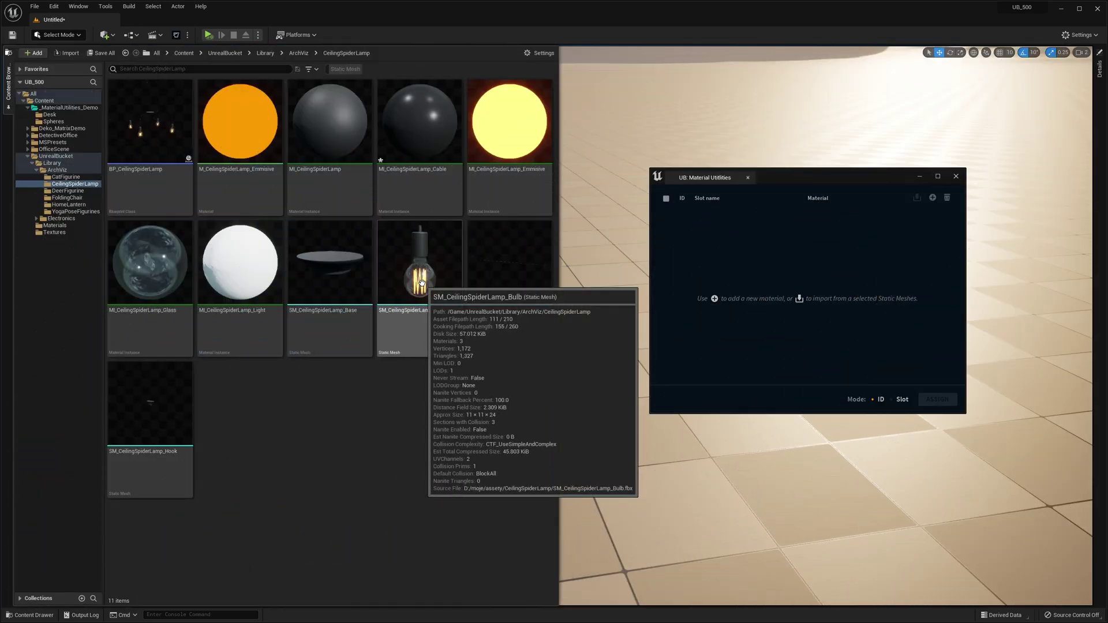
{"action": "left_click", "coordinate": [420, 272]}
{"action": "left_click", "coordinate": [917, 200]}
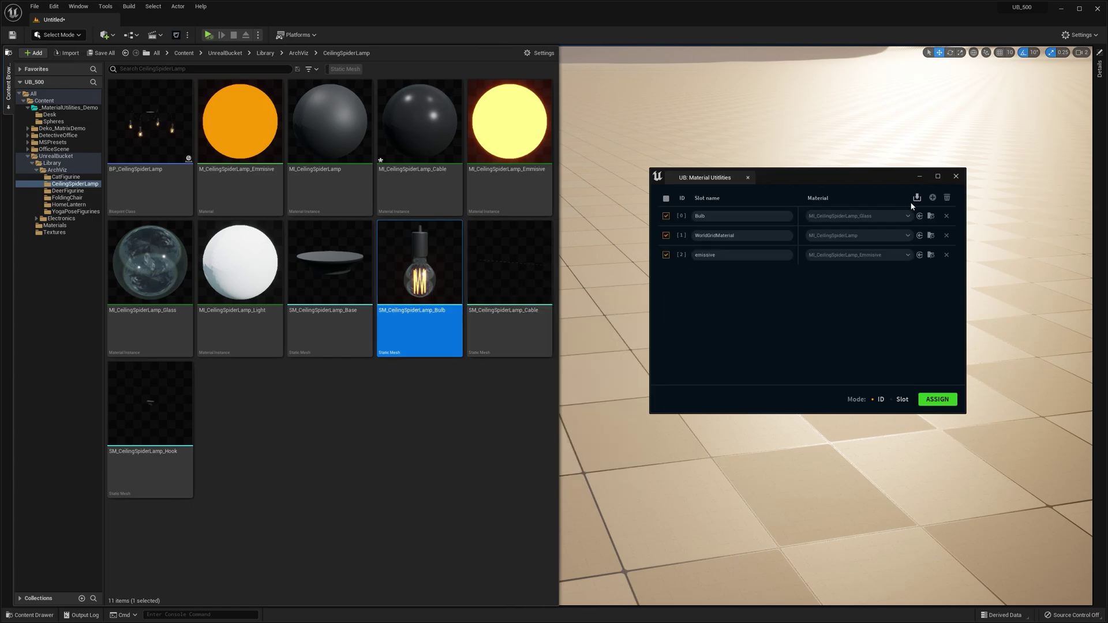
{"action": "left_click_drag", "start_coordinate": [241, 267], "coordinate": [842, 236]}
Step: Assign the slot materials to all four lamp meshes, matching by slot name
{"action": "left_click", "coordinate": [320, 267]}
{"action": "left_click", "coordinate": [151, 404], "text": "shift"}
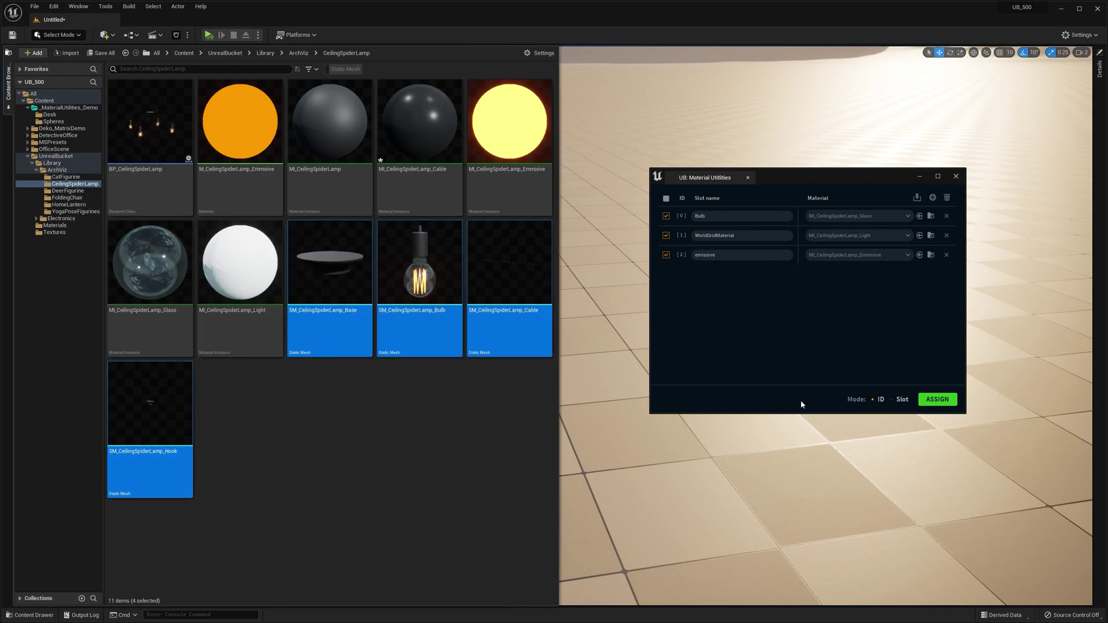
{"action": "left_click", "coordinate": [892, 400]}
{"action": "left_click", "coordinate": [929, 399]}
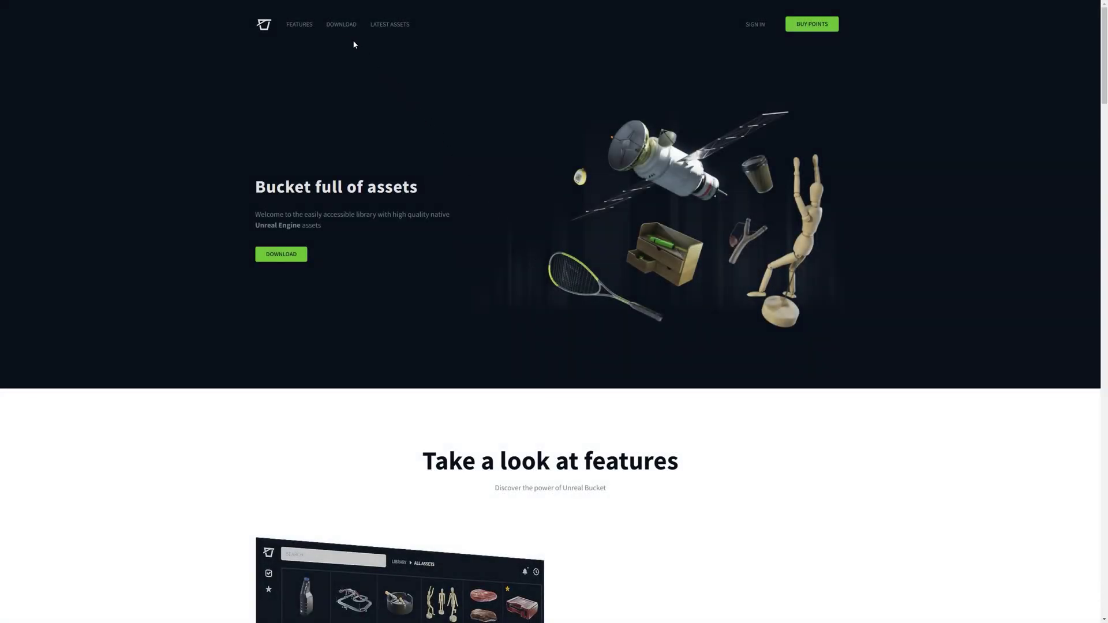
Step: Open the plugin download page and choose the Unreal Engine 5.0 version
{"action": "left_click", "coordinate": [340, 26]}
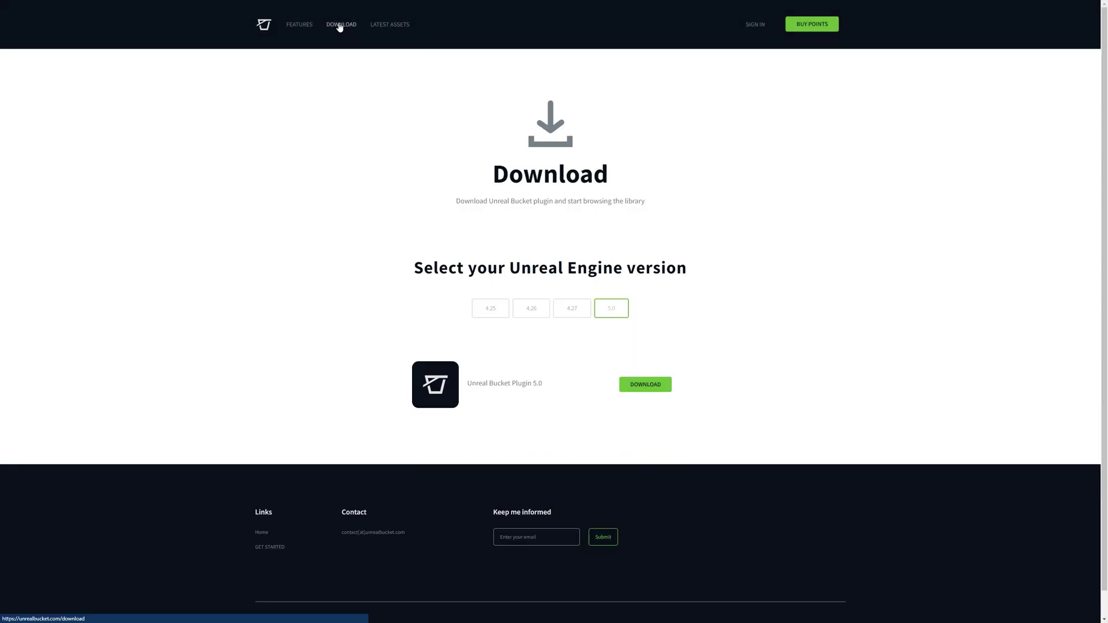
{"action": "left_click", "coordinate": [539, 312]}
{"action": "left_click", "coordinate": [610, 317]}
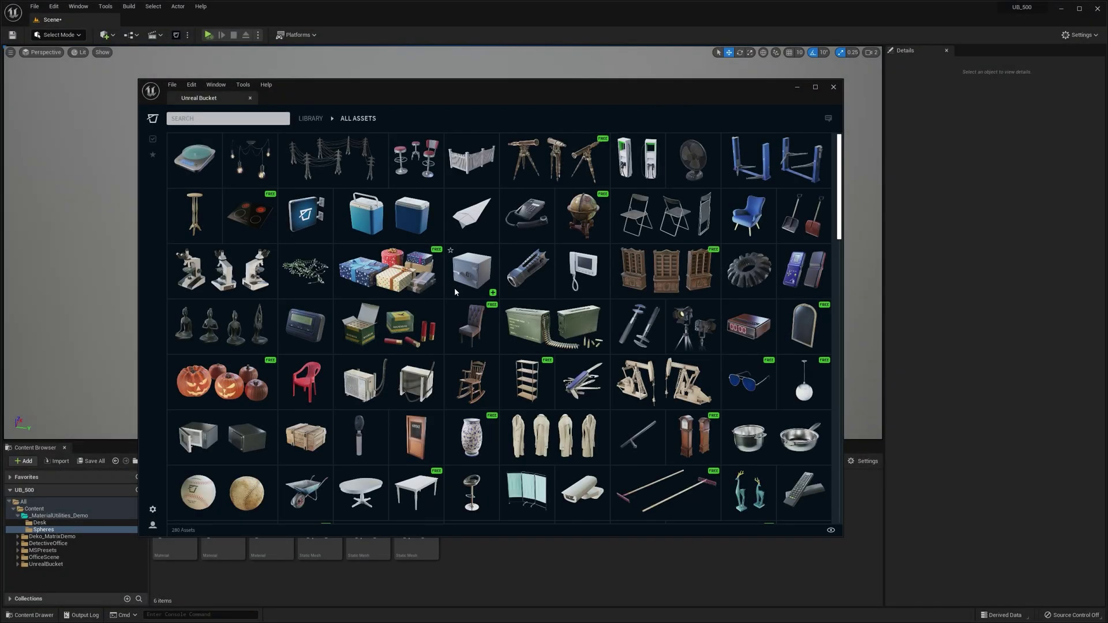
Step: Open Material Utilities from the Bucket Tools dropdown, reposition it, and add empty material rows
{"action": "left_click", "coordinate": [152, 509]}
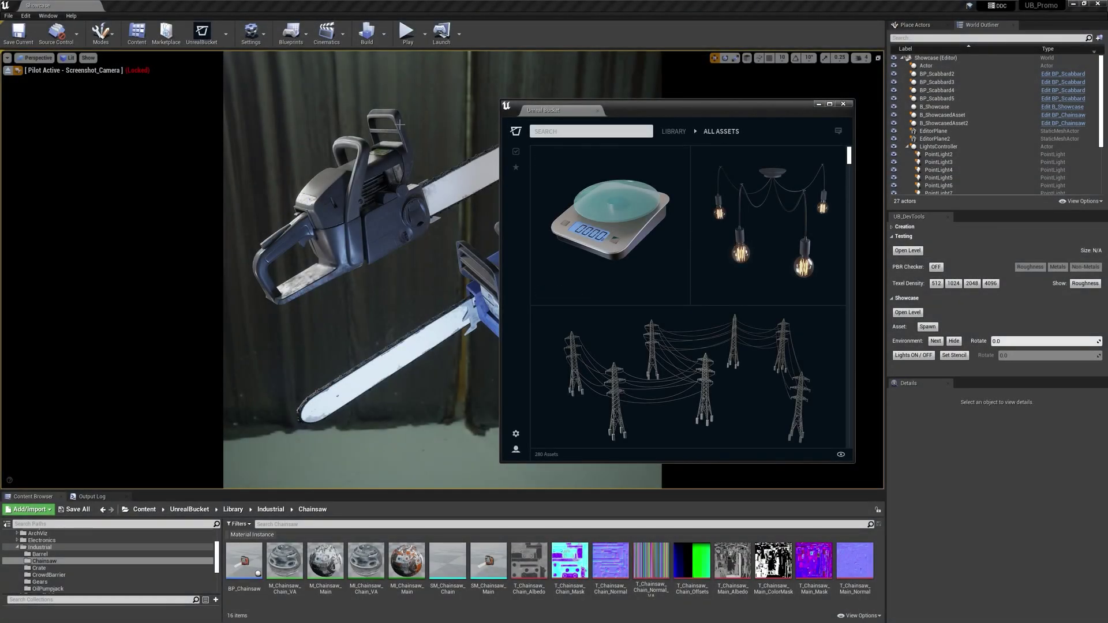
{"action": "left_click", "coordinate": [226, 33]}
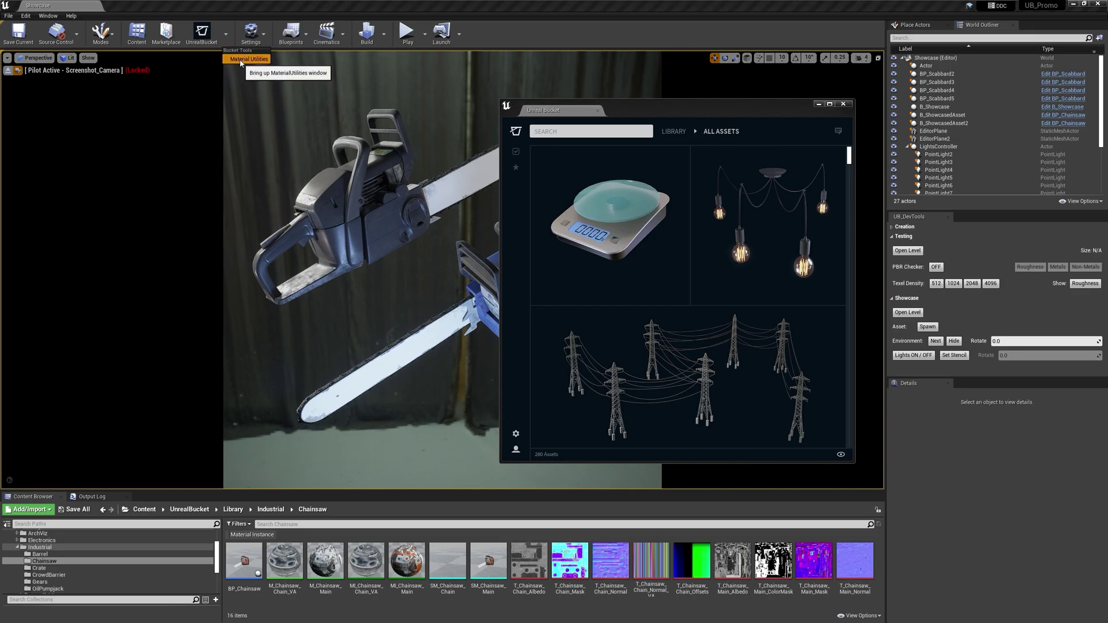
{"action": "left_click", "coordinate": [246, 59]}
{"action": "left_click_drag", "start_coordinate": [249, 99], "coordinate": [327, 176]}
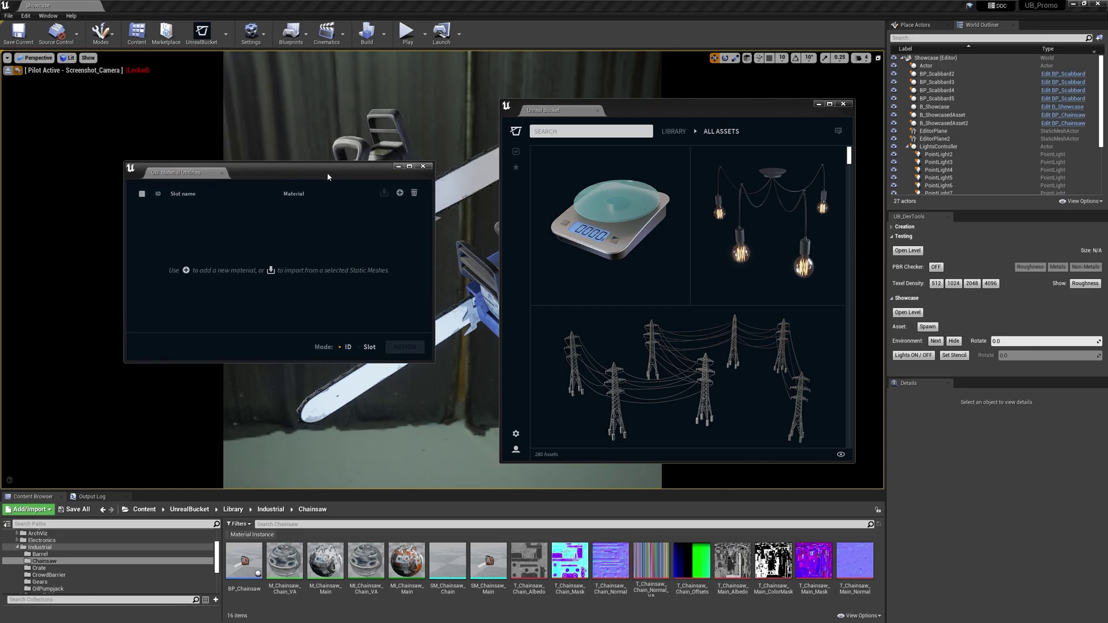
{"action": "left_click", "coordinate": [400, 193]}
{"action": "left_click", "coordinate": [400, 193]}
{"action": "left_click", "coordinate": [400, 193]}
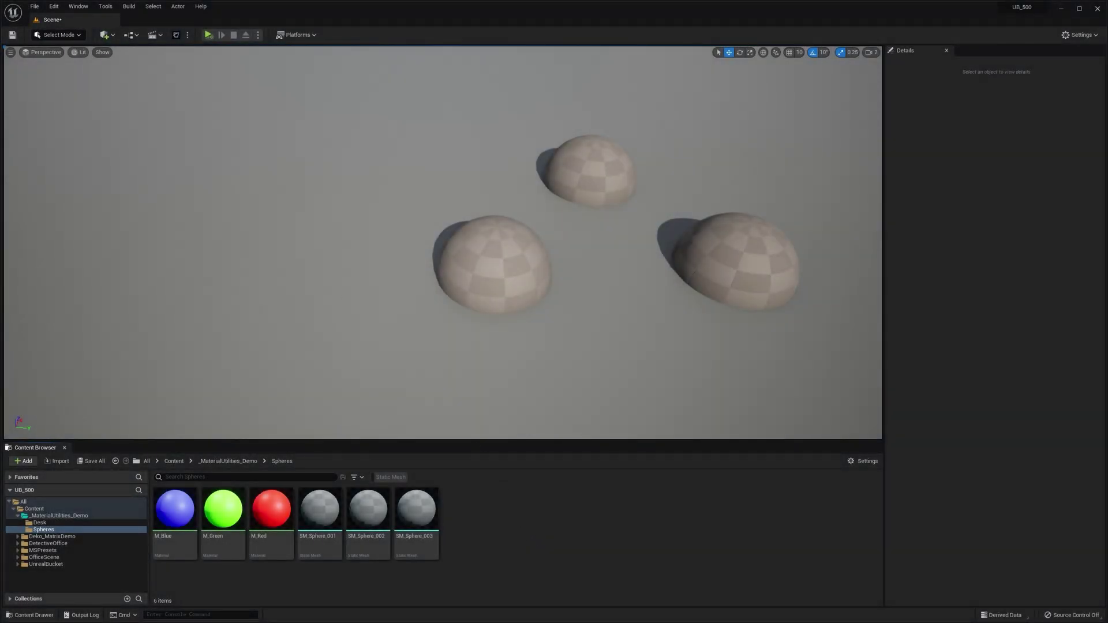
Step: Open Material Utilities from the Bucket Tools menu and drag and resize it over the spheres
{"action": "left_click", "coordinate": [186, 38]}
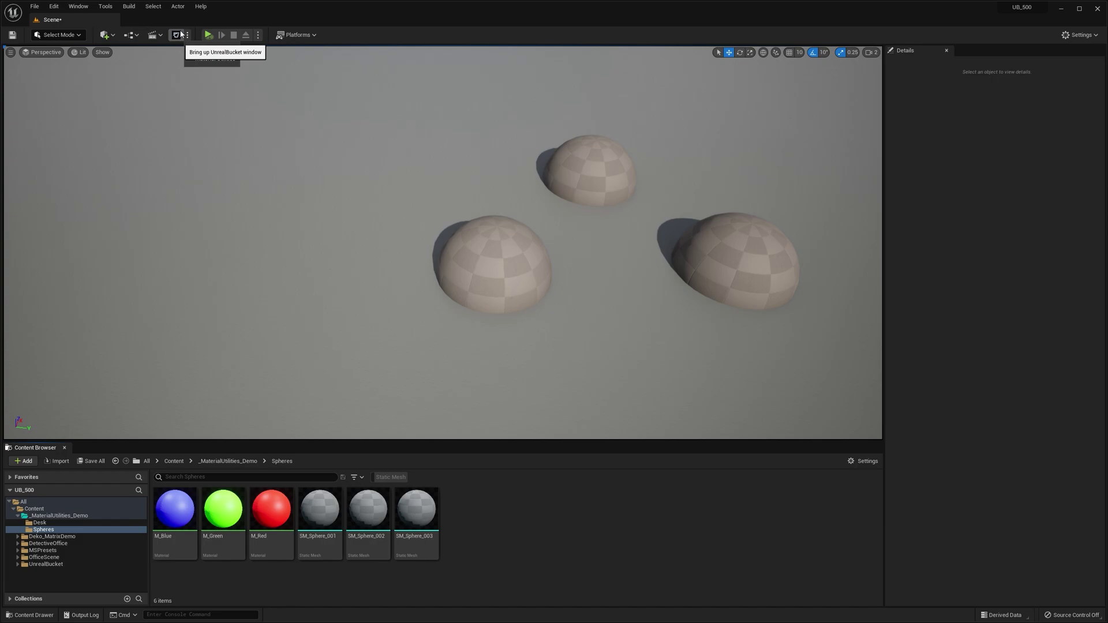
{"action": "left_click", "coordinate": [205, 58]}
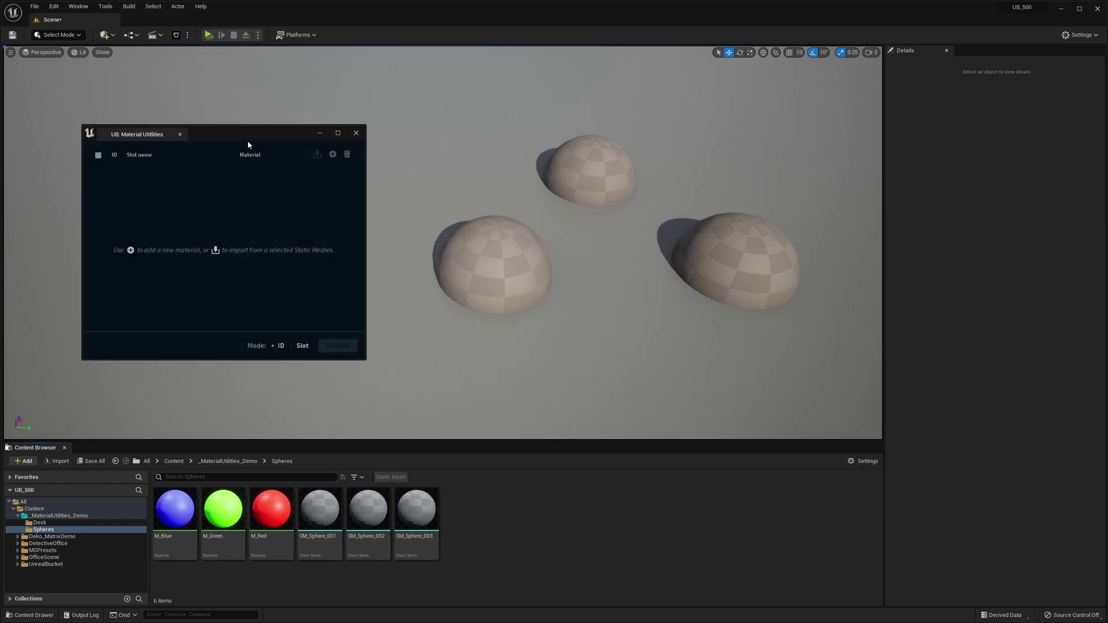
{"action": "left_click_drag", "start_coordinate": [245, 142], "coordinate": [286, 131]}
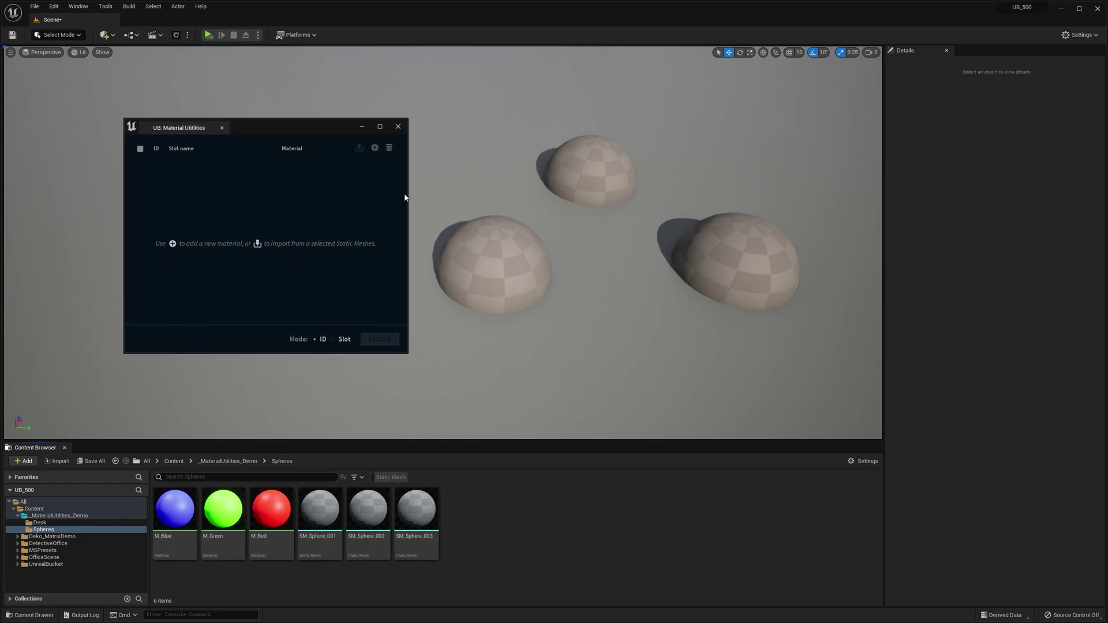
{"action": "left_click_drag", "start_coordinate": [406, 194], "coordinate": [441, 197]}
{"action": "left_click_drag", "start_coordinate": [216, 136], "coordinate": [178, 137]}
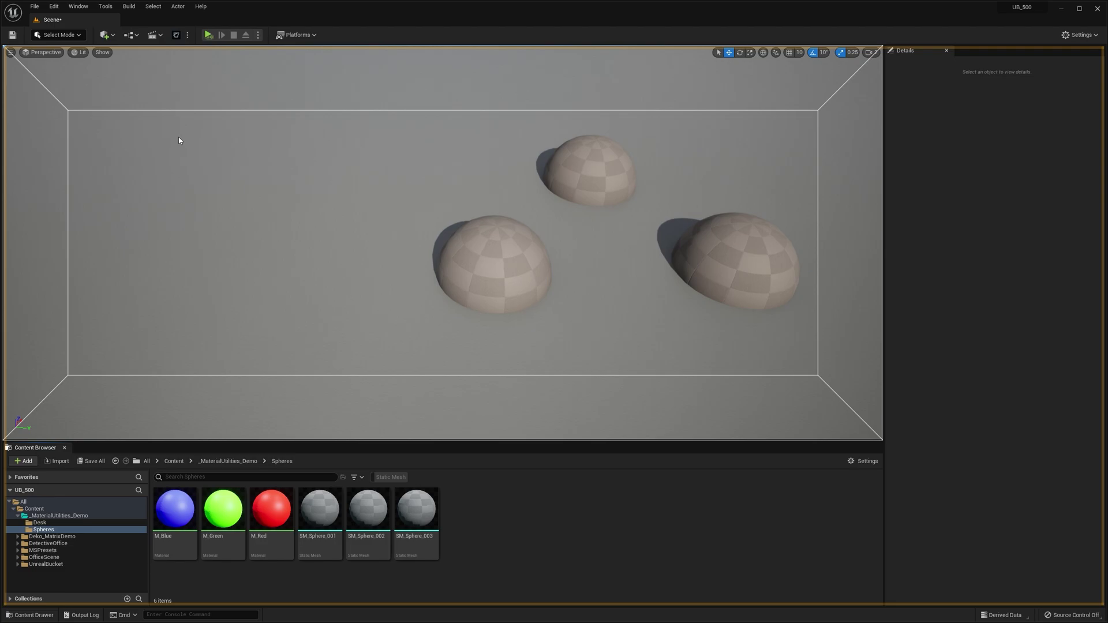
{"action": "left_click_drag", "start_coordinate": [254, 146], "coordinate": [251, 134]}
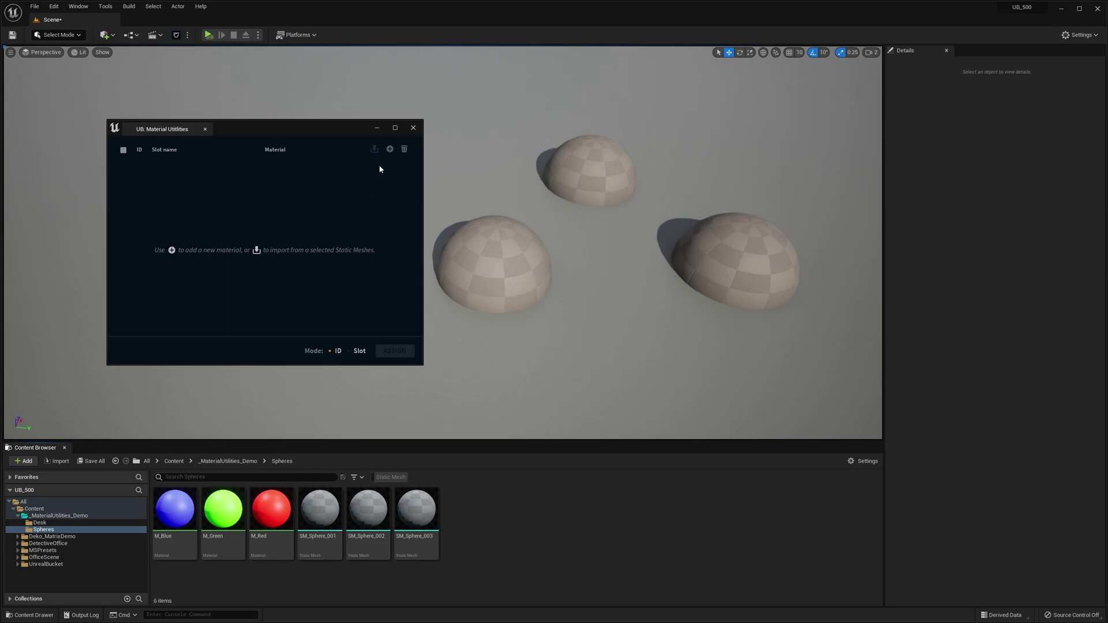
Step: Add three rows, remove two, and set row [0] to M_Blue
{"action": "left_click", "coordinate": [391, 150]}
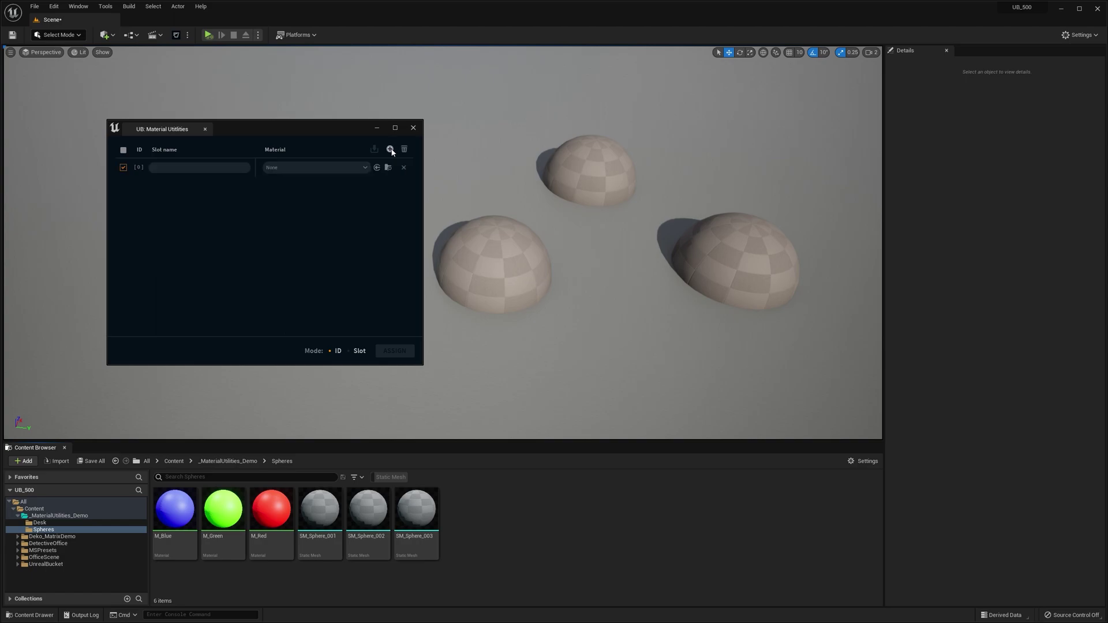
{"action": "left_click", "coordinate": [391, 149]}
{"action": "left_click", "coordinate": [390, 150]}
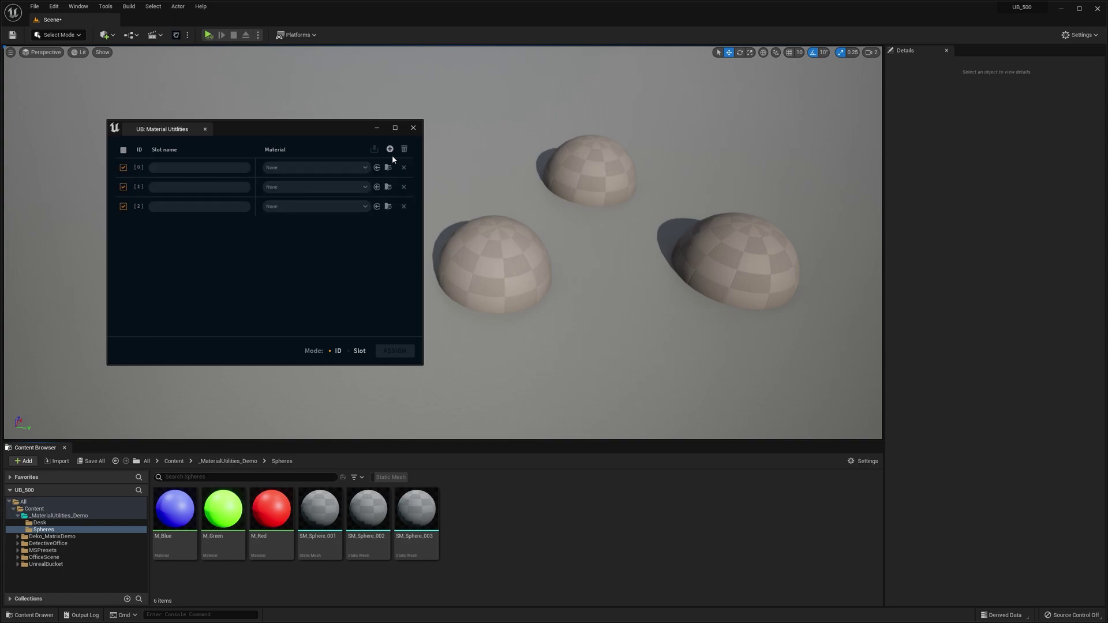
{"action": "left_click", "coordinate": [404, 188]}
{"action": "left_click", "coordinate": [404, 188]}
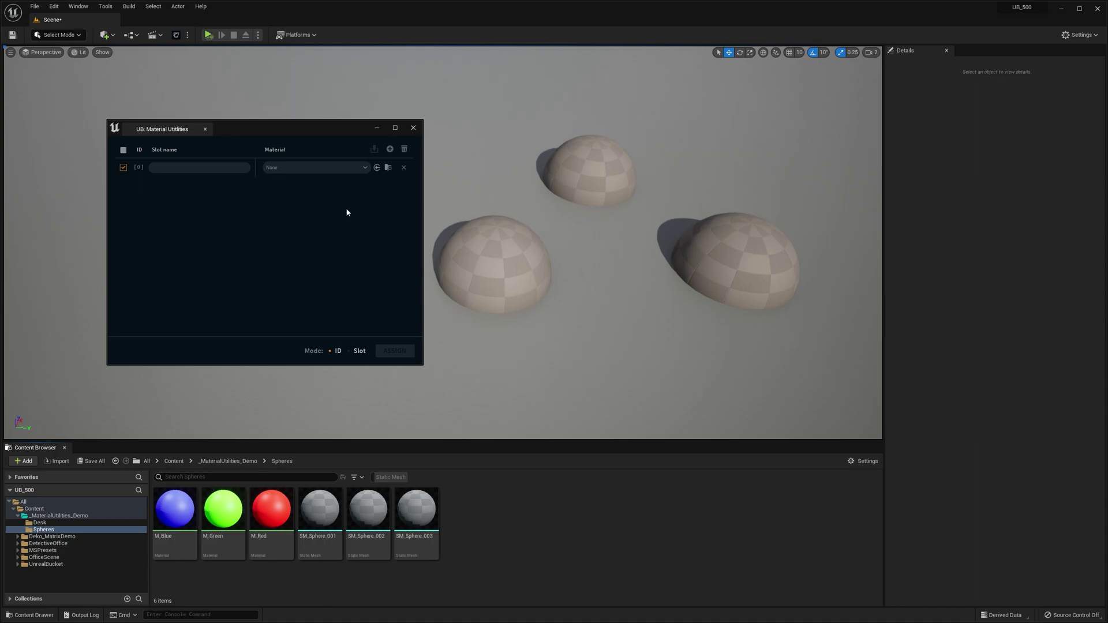
{"action": "left_click_drag", "start_coordinate": [174, 508], "coordinate": [315, 167]}
{"action": "left_click_drag", "start_coordinate": [328, 129], "coordinate": [321, 126]}
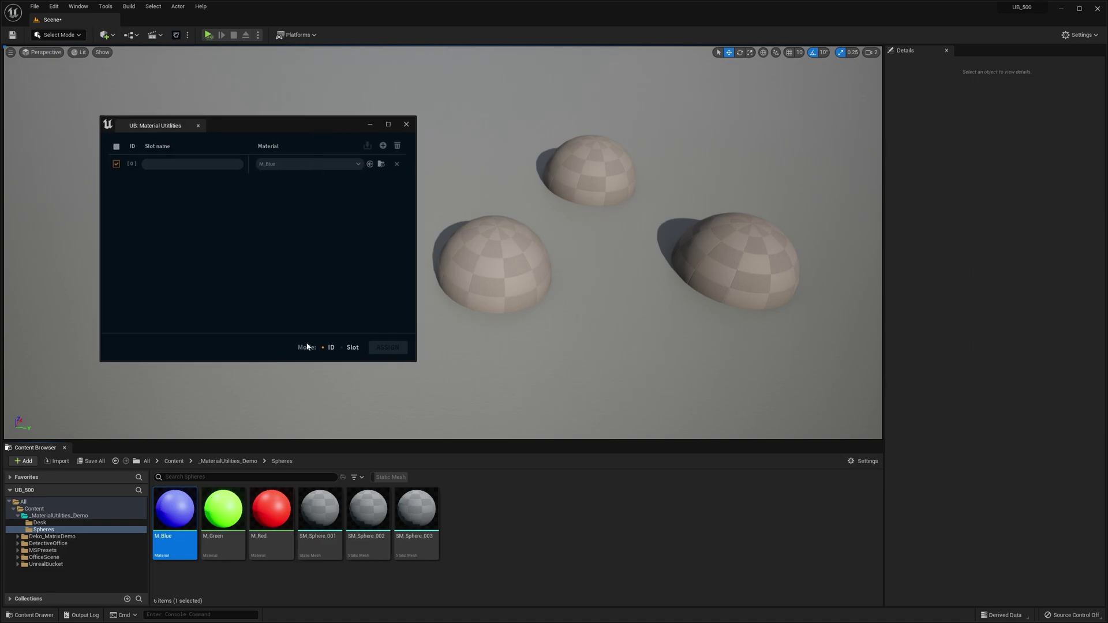
Step: Add rows holding M_Green and M_Red, then remove both, leaving only M_Blue
{"action": "left_click", "coordinate": [222, 506]}
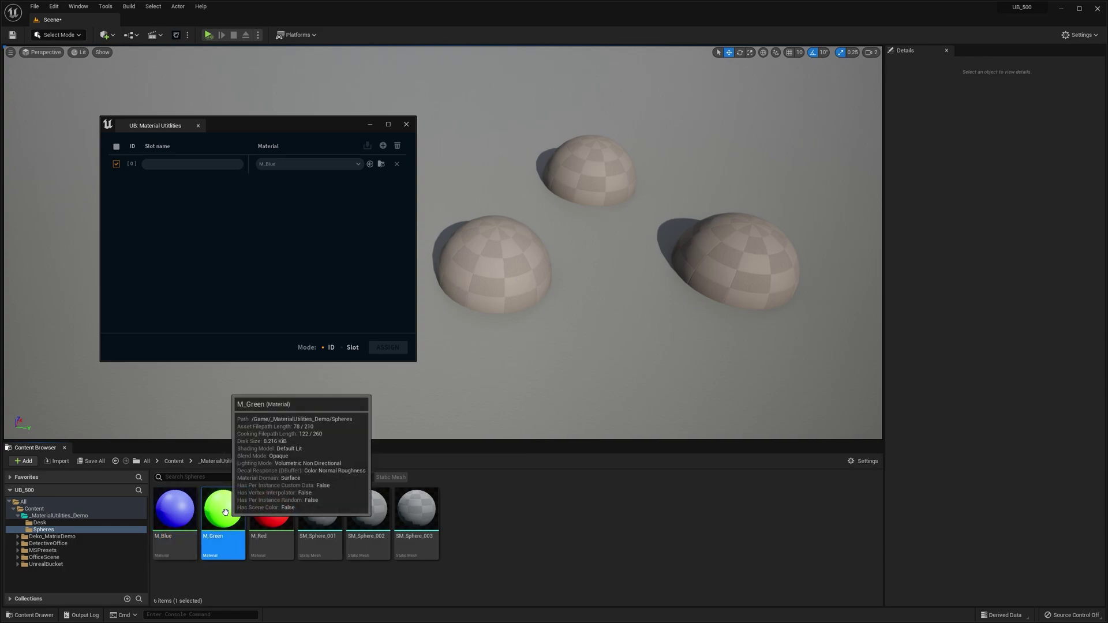
{"action": "left_click", "coordinate": [382, 145]}
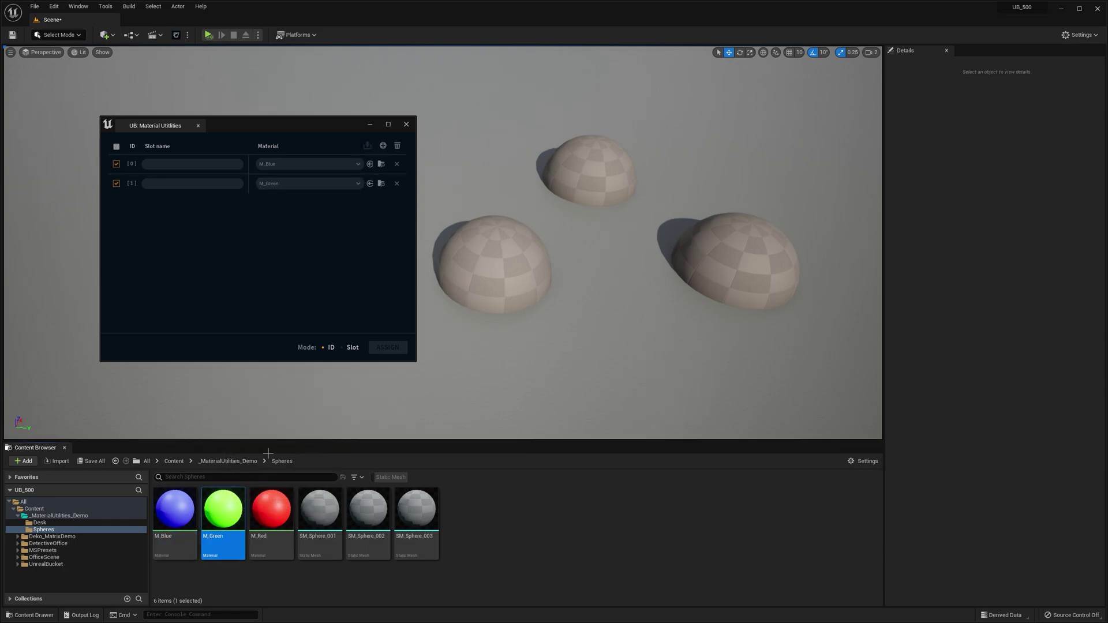
{"action": "left_click", "coordinate": [271, 508]}
{"action": "left_click", "coordinate": [383, 146]}
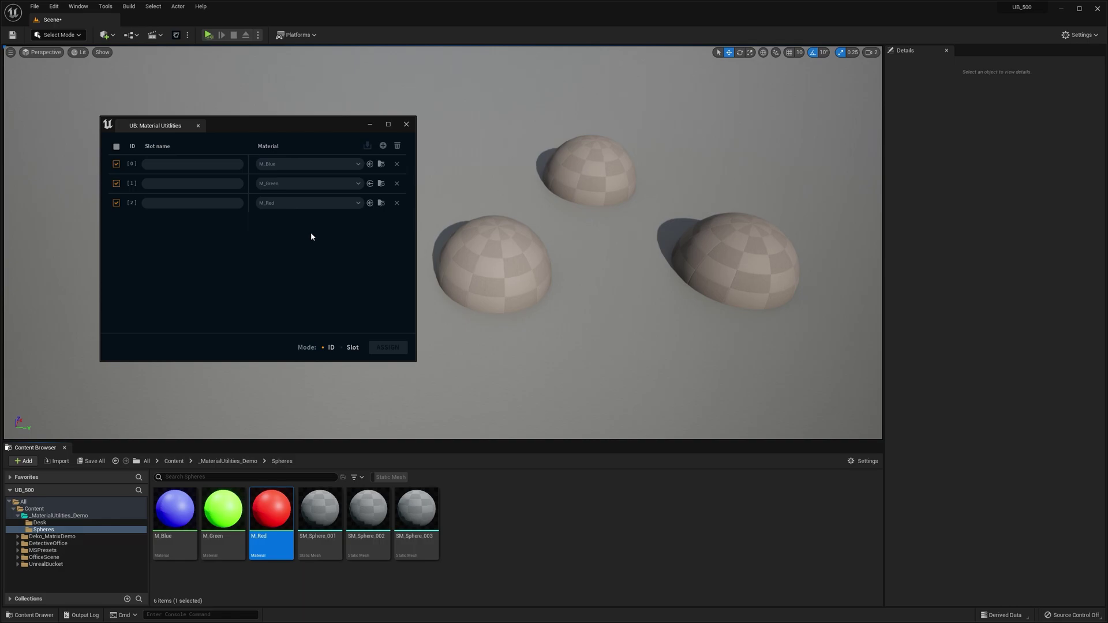
{"action": "left_click", "coordinate": [396, 184]}
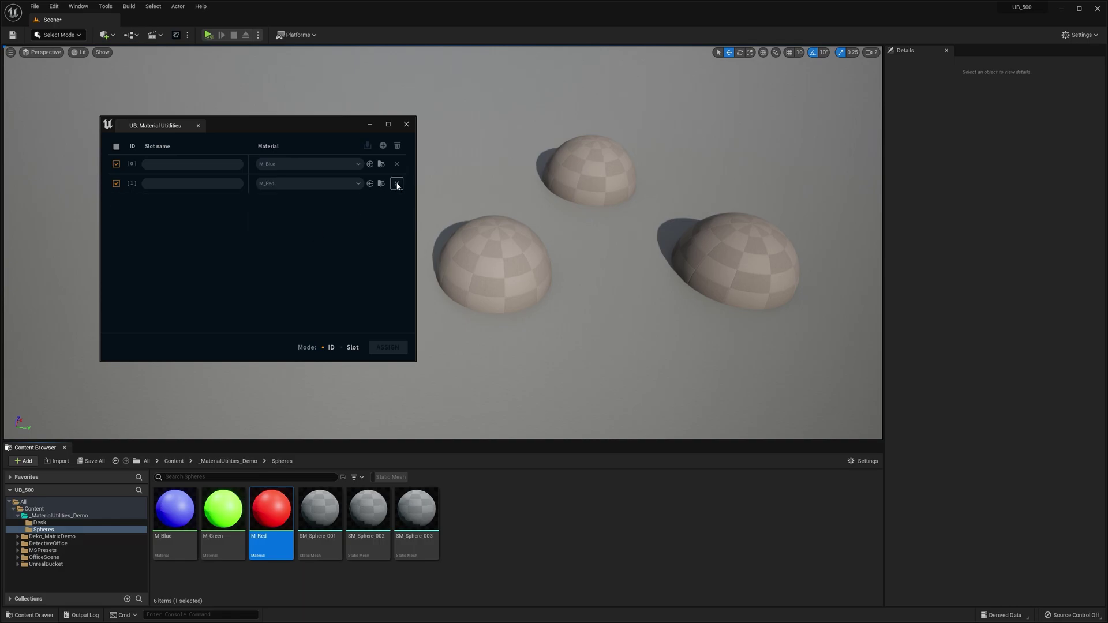
{"action": "left_click", "coordinate": [397, 184]}
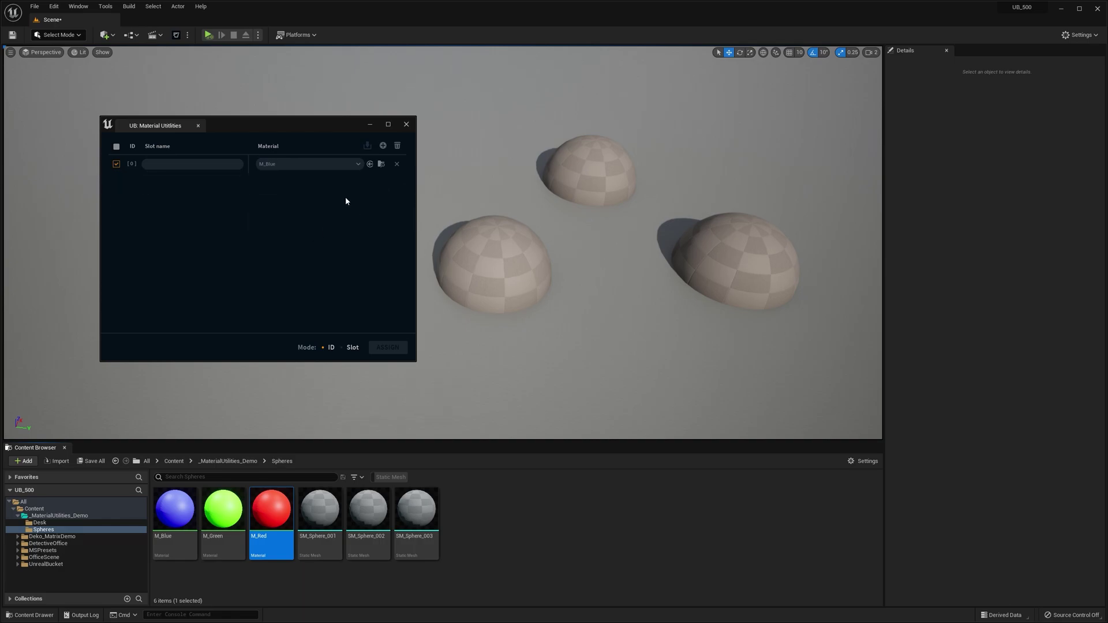
{"action": "left_click", "coordinate": [319, 511]}
{"action": "left_click", "coordinate": [368, 511]}
{"action": "left_click", "coordinate": [404, 512]}
{"action": "double_click", "coordinate": [319, 511]}
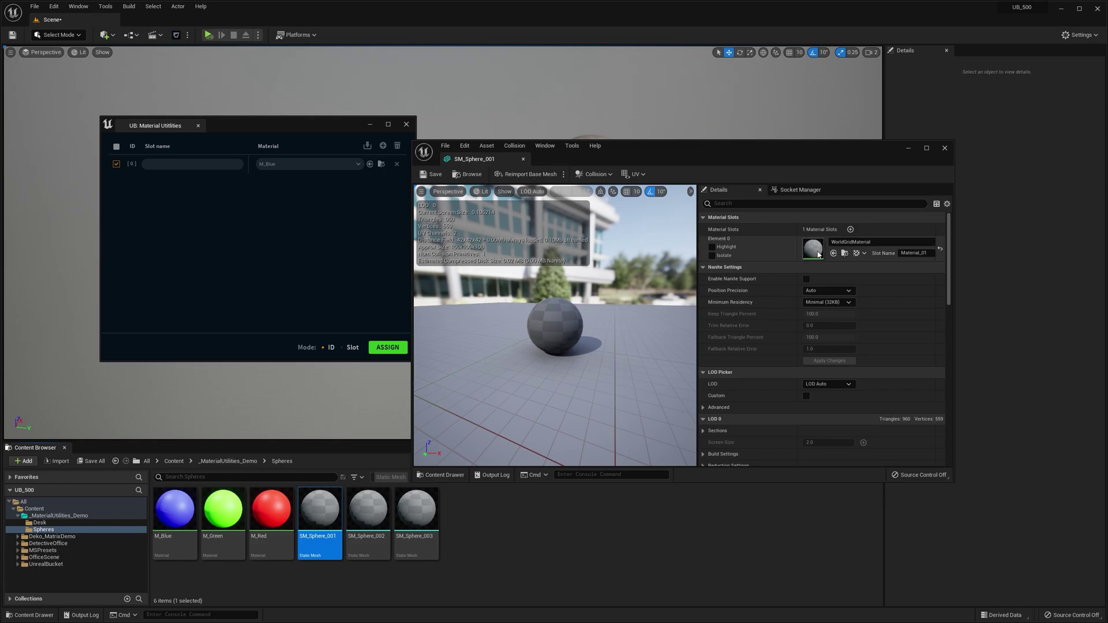
{"action": "left_click", "coordinate": [909, 150]}
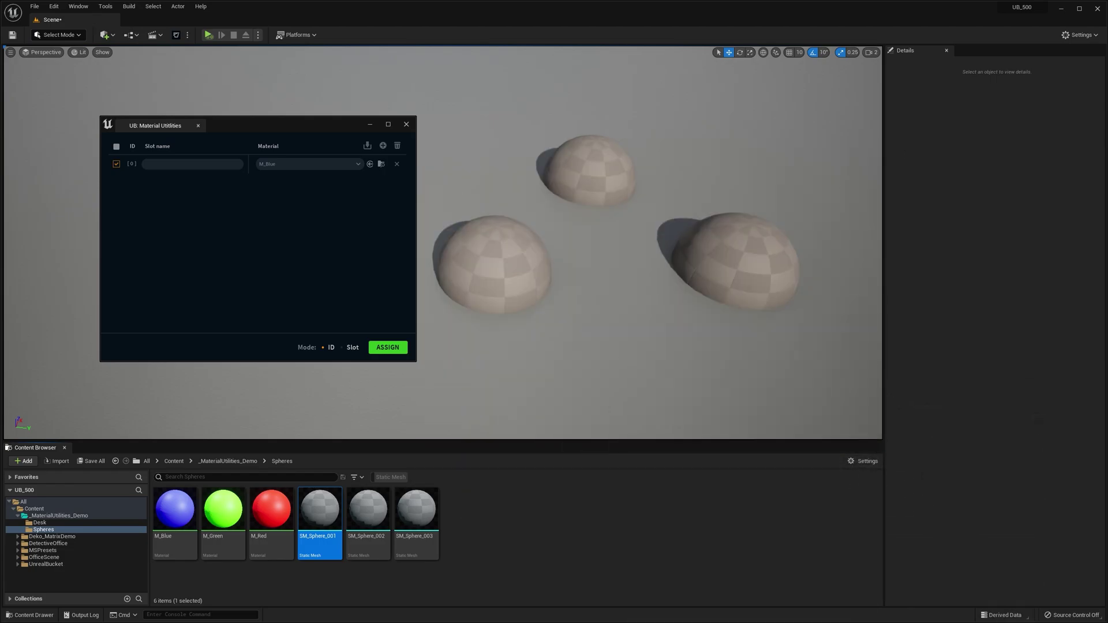
{"action": "double_click", "coordinate": [319, 510]}
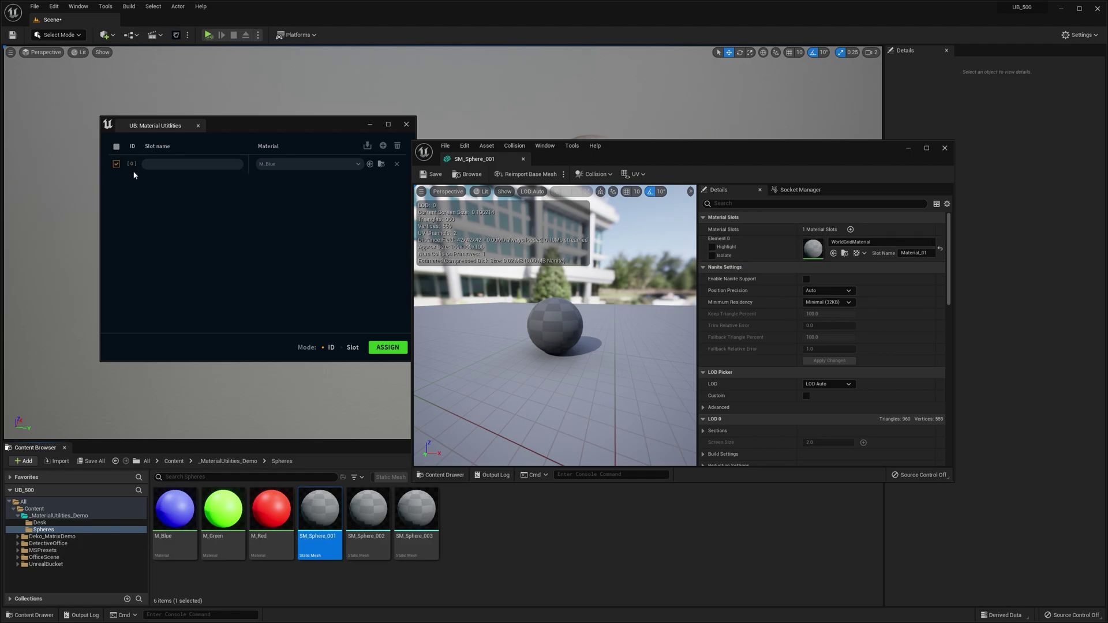
{"action": "left_click_drag", "start_coordinate": [661, 156], "coordinate": [801, 133]}
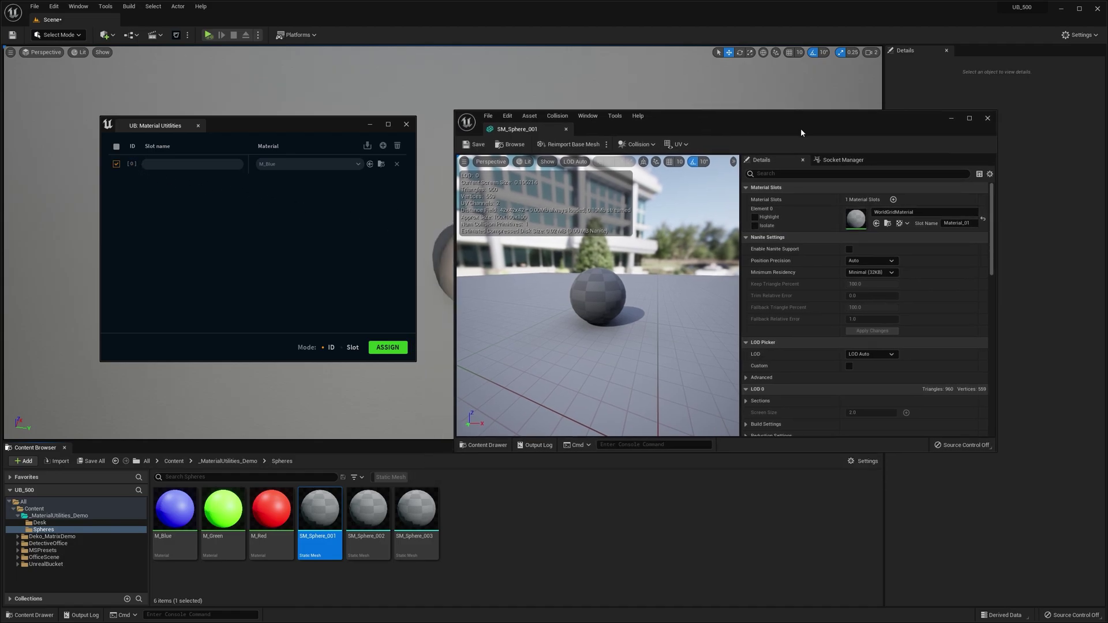
{"action": "left_click", "coordinate": [987, 118]}
{"action": "left_click", "coordinate": [462, 523]}
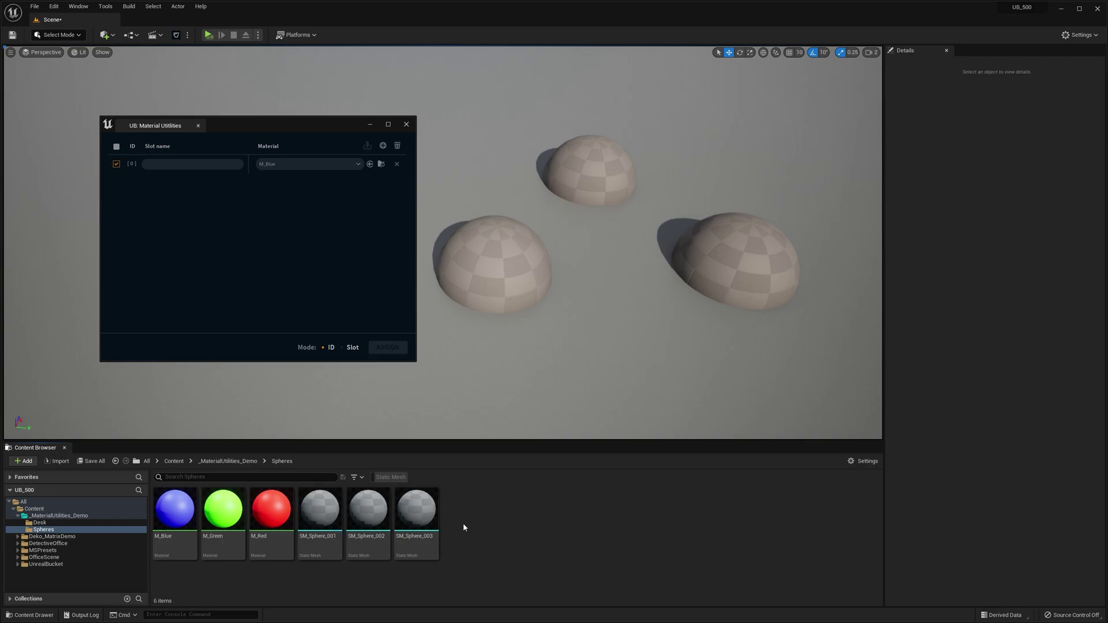
{"action": "left_click", "coordinate": [317, 516]}
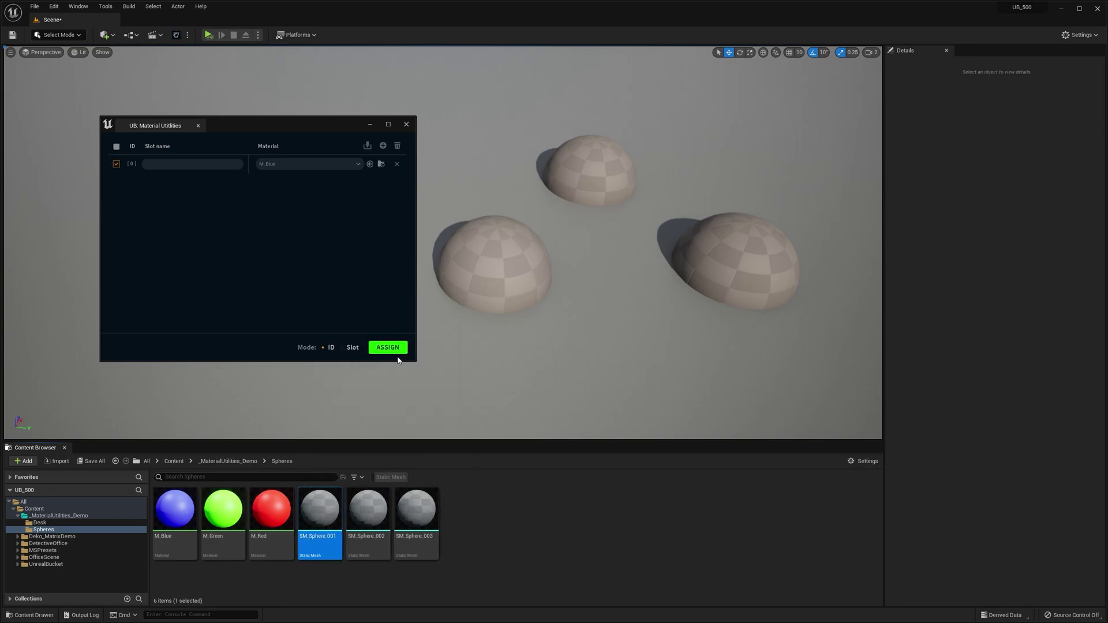
Step: Assign M_Blue to SM_Sphere_001 and then SM_Sphere_002
{"action": "left_click", "coordinate": [399, 353]}
{"action": "left_click", "coordinate": [415, 507]}
{"action": "left_click", "coordinate": [319, 508]}
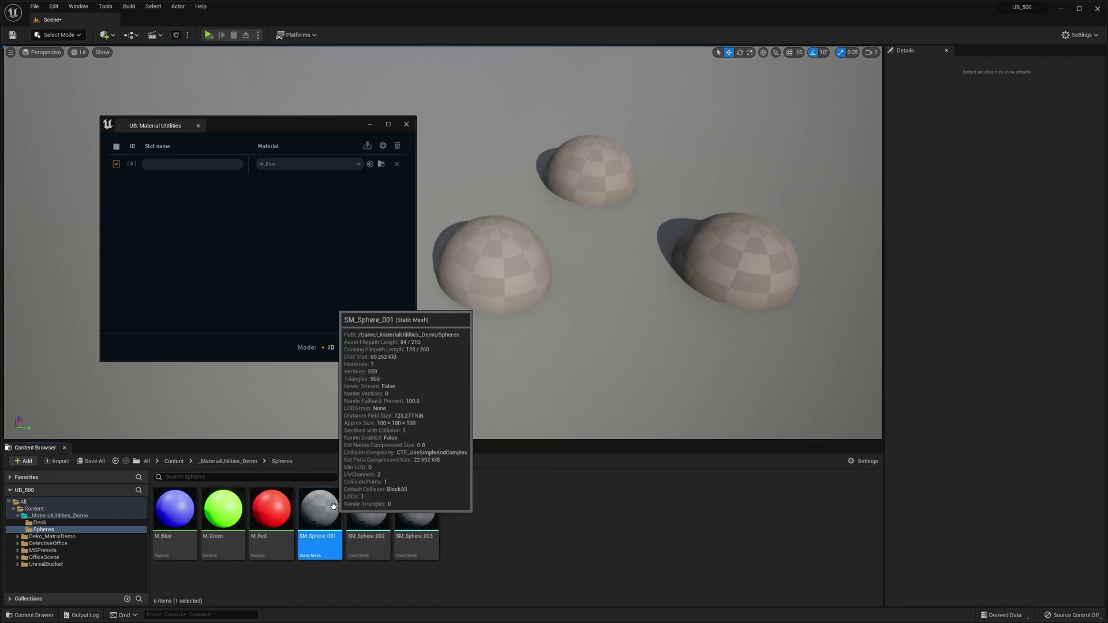
{"action": "left_click", "coordinate": [388, 347]}
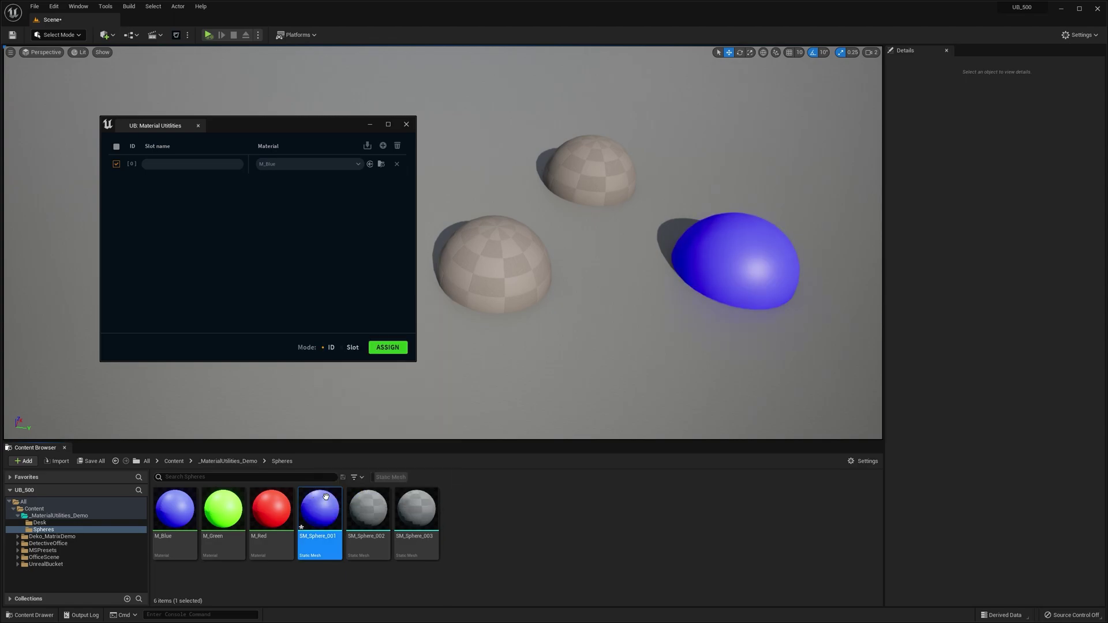
{"action": "left_click", "coordinate": [368, 511]}
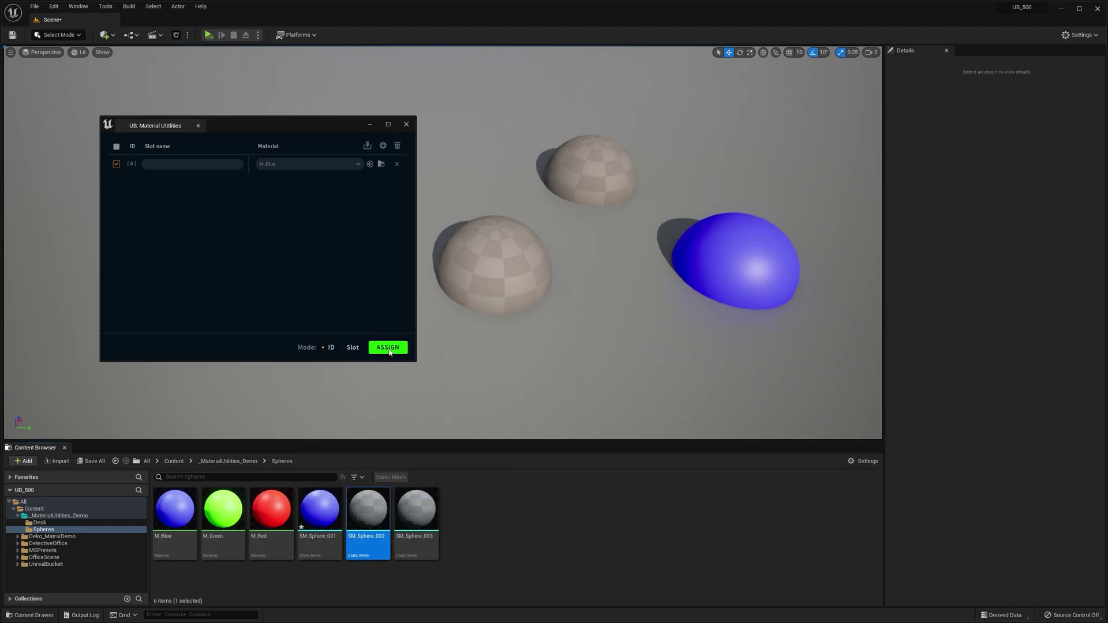
{"action": "left_click", "coordinate": [388, 346]}
{"action": "left_click", "coordinate": [473, 498]}
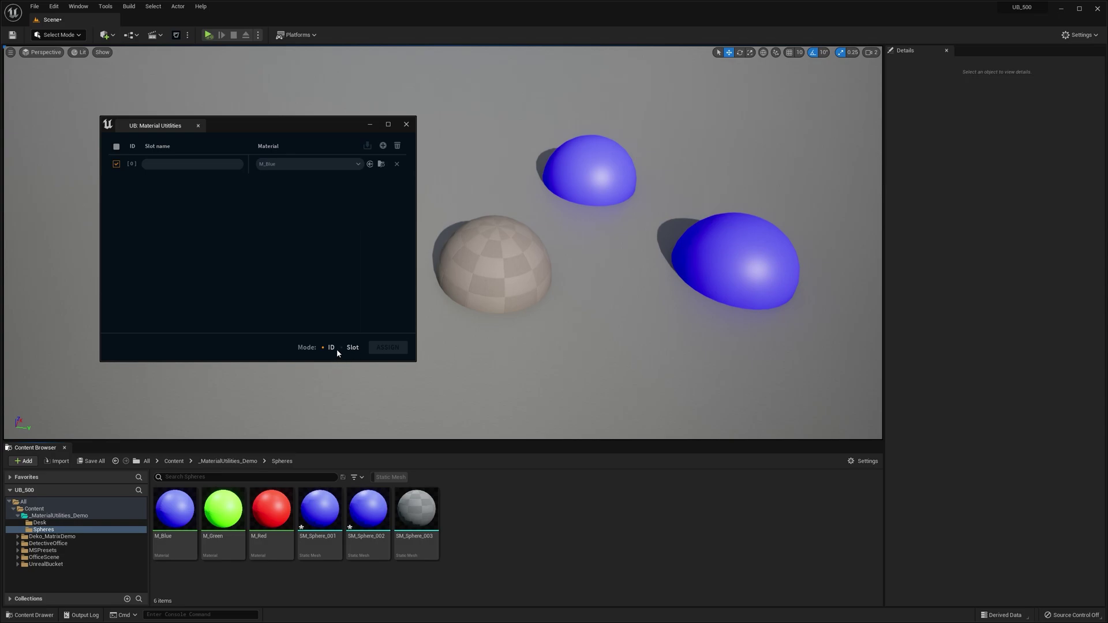
{"action": "left_click_drag", "start_coordinate": [337, 350], "coordinate": [313, 342]}
Step: Set the list entry to M_Green and assign it to SM_Sphere_001, 002 and 003
{"action": "left_click_drag", "start_coordinate": [231, 502], "coordinate": [278, 160]}
{"action": "left_click", "coordinate": [319, 508]}
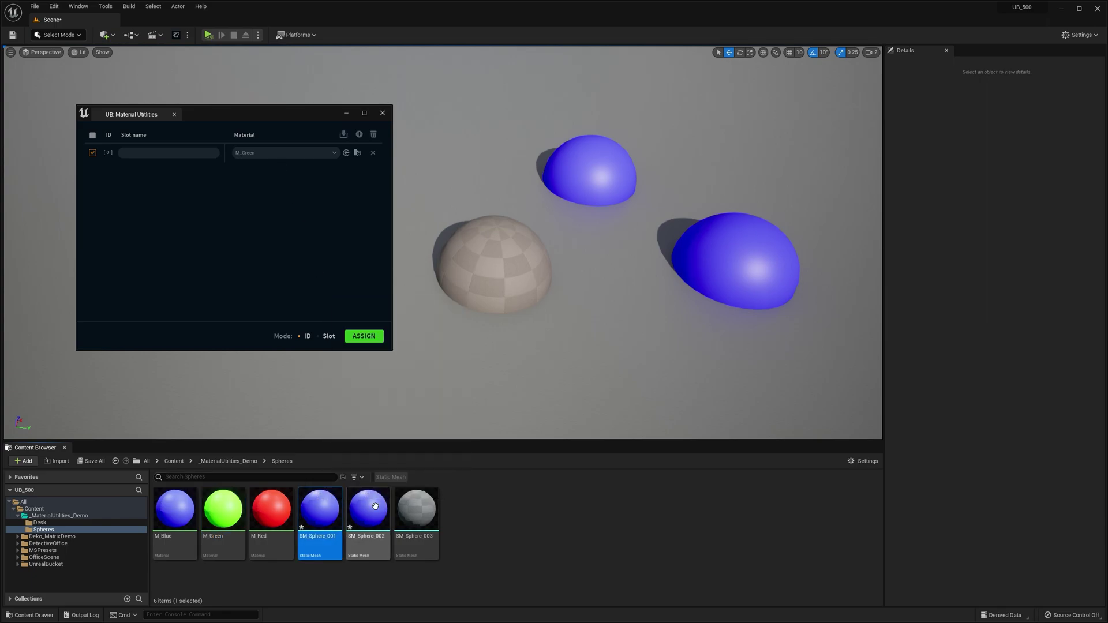
{"action": "left_click", "coordinate": [368, 508], "text": "ctrl"}
{"action": "left_click", "coordinate": [415, 508], "text": "ctrl"}
{"action": "left_click", "coordinate": [358, 337]}
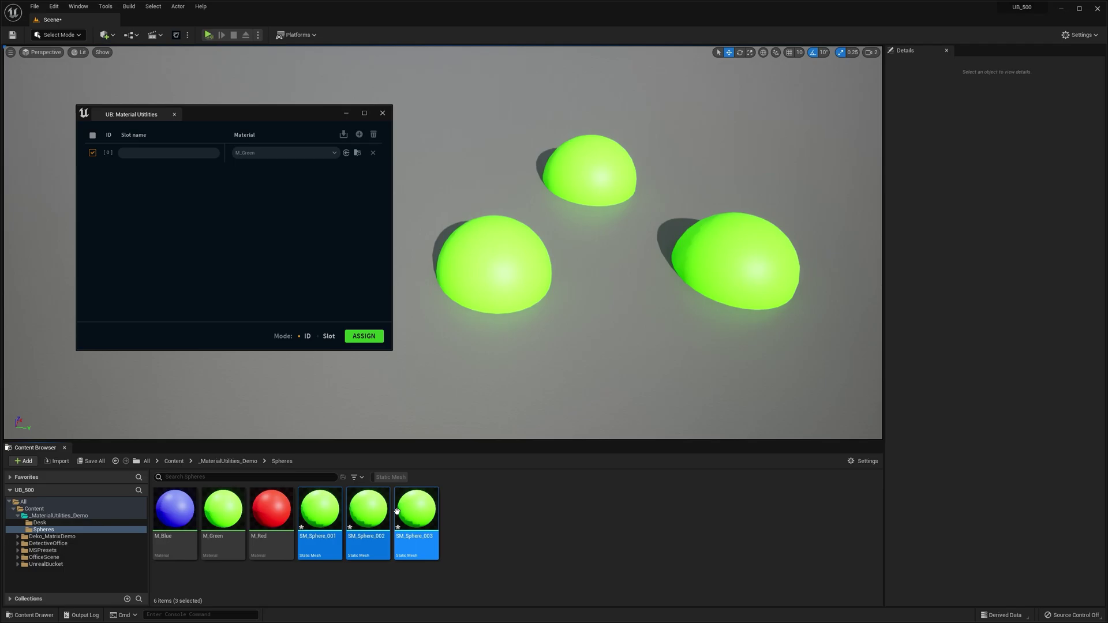
{"action": "left_click", "coordinate": [477, 514]}
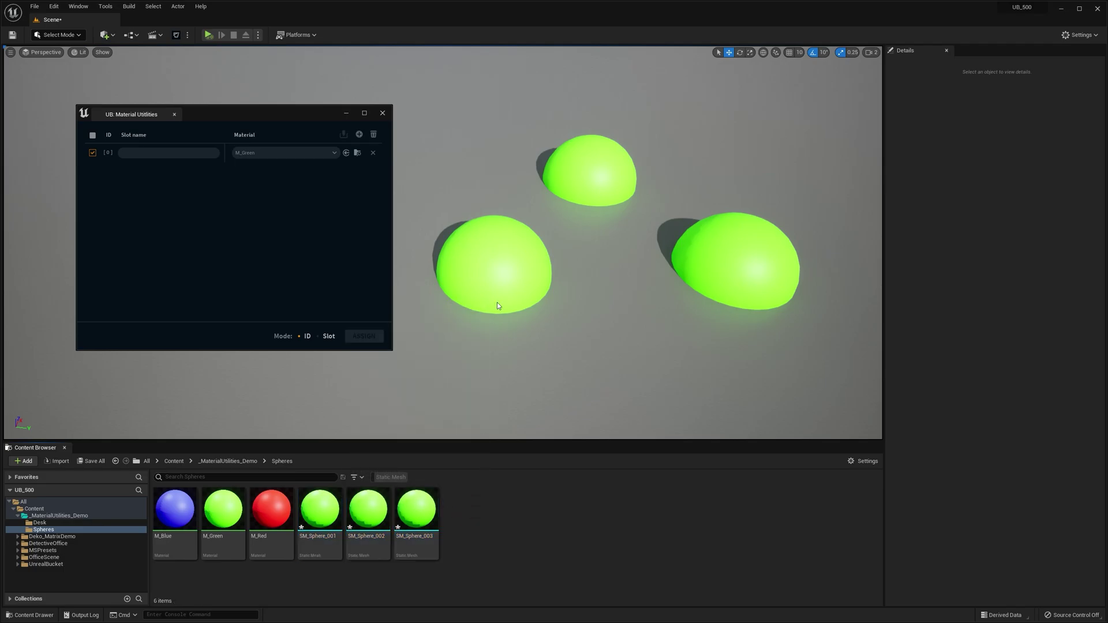
Step: Select the left sphere and check the material choices for the list entry and its Element 0
{"action": "left_click", "coordinate": [497, 271]}
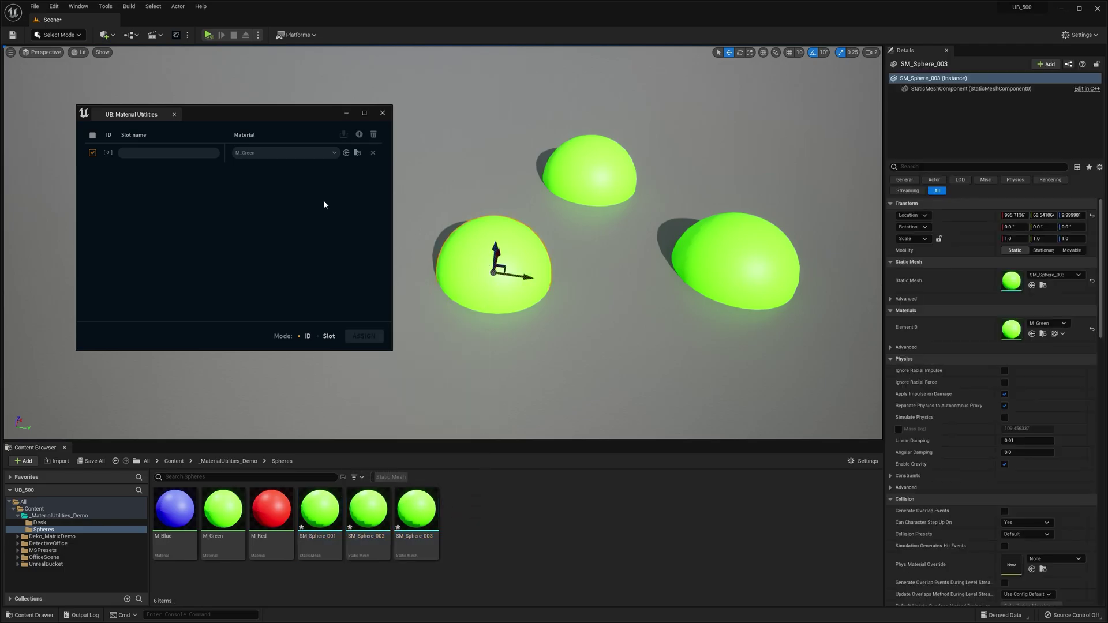
{"action": "left_click", "coordinate": [262, 153]}
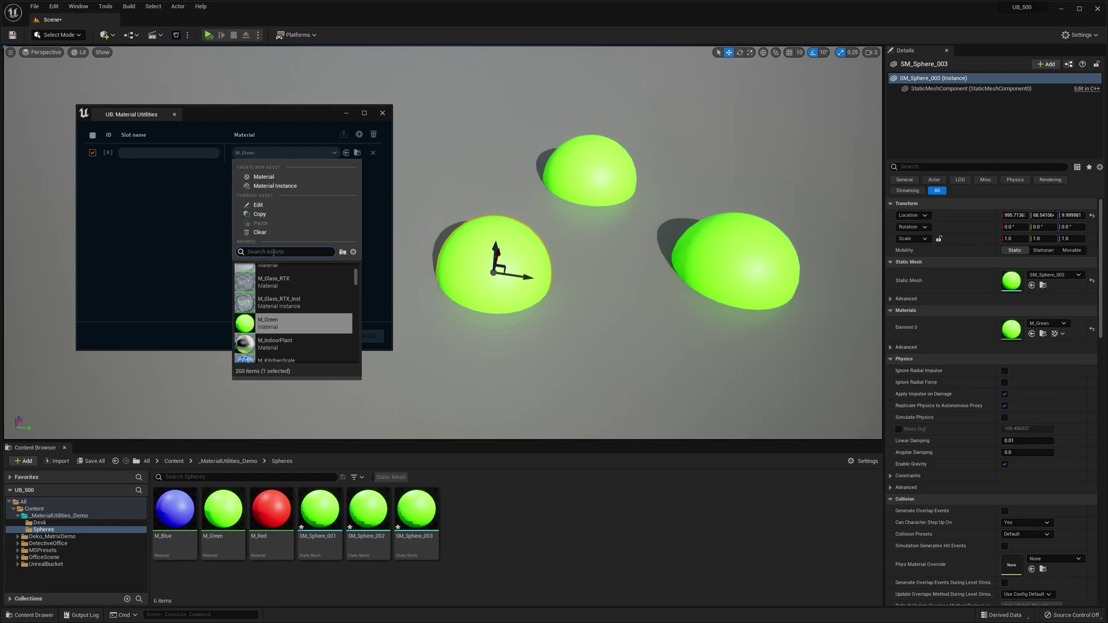
{"action": "left_click", "coordinate": [1046, 322]}
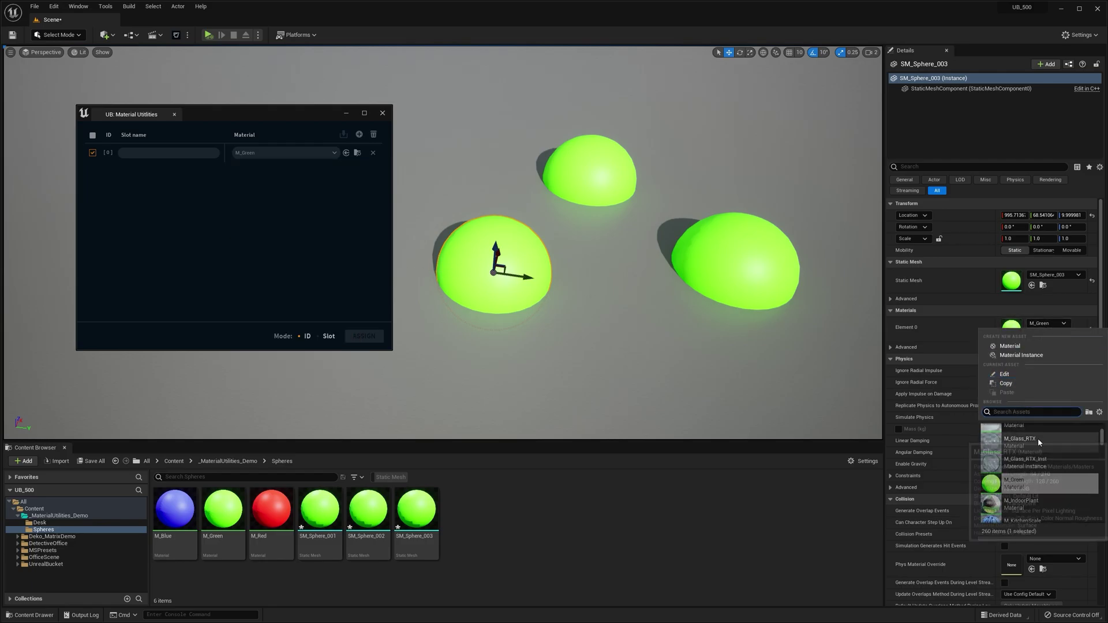
Step: Set the list entry's material to M_Red and locate the M_Red asset in its folder
{"action": "left_click", "coordinate": [324, 244]}
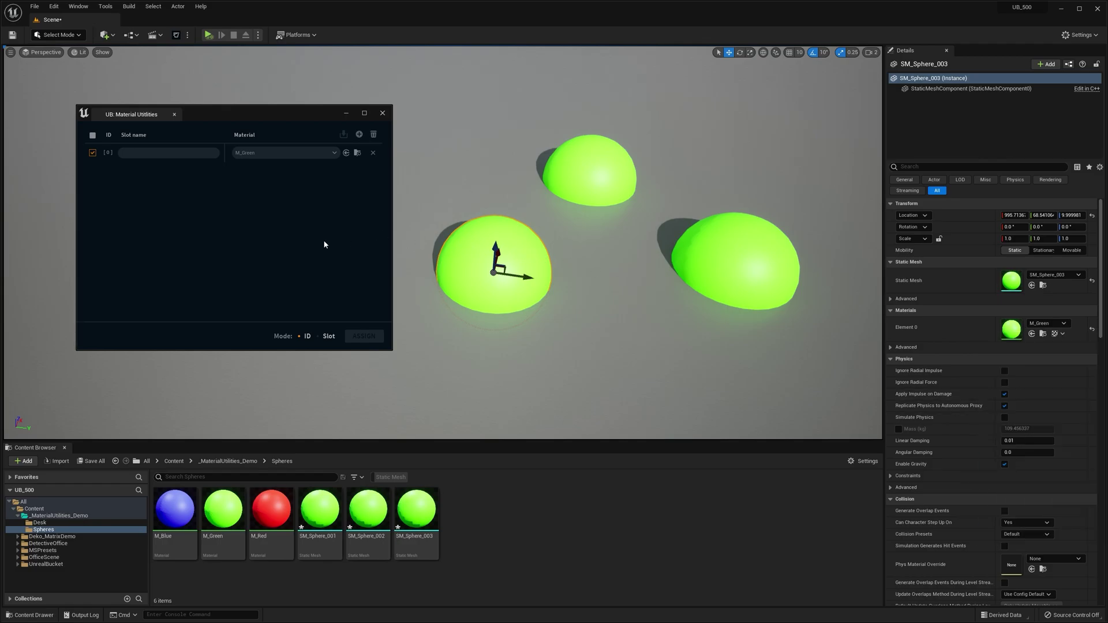
{"action": "left_click", "coordinate": [284, 154]}
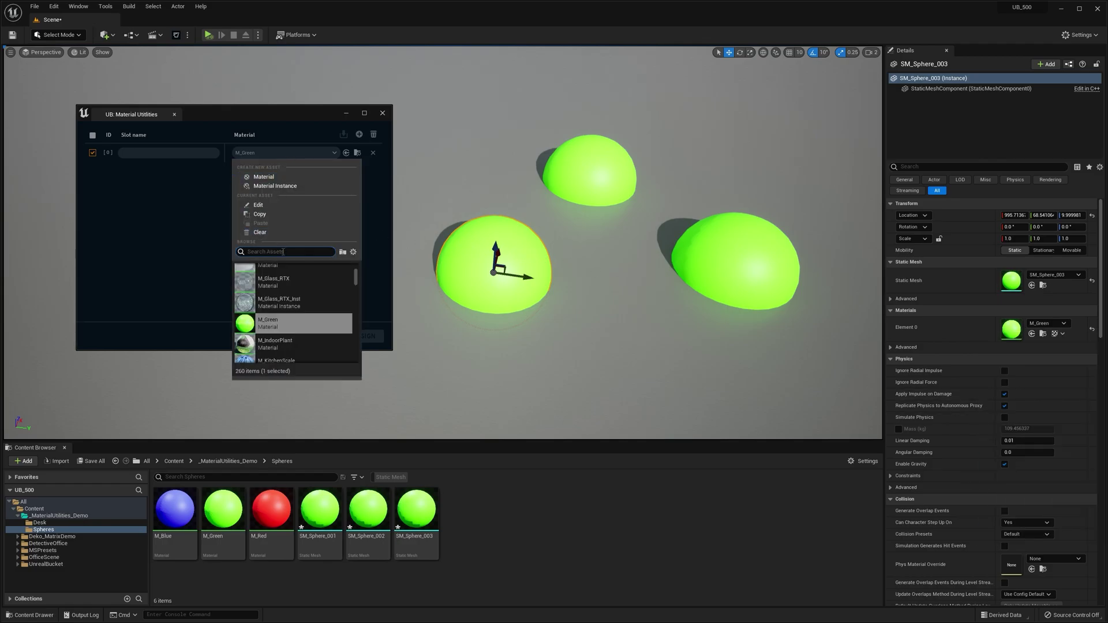
{"action": "type", "text": "M_Re"}
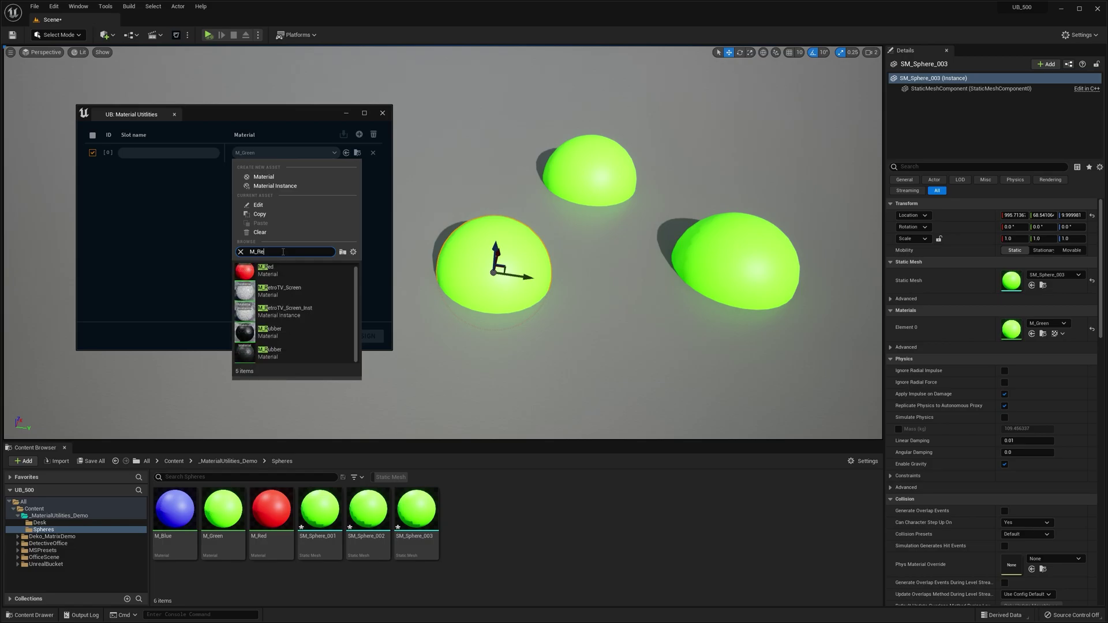
{"action": "type", "text": "d"}
{"action": "left_click", "coordinate": [267, 274]}
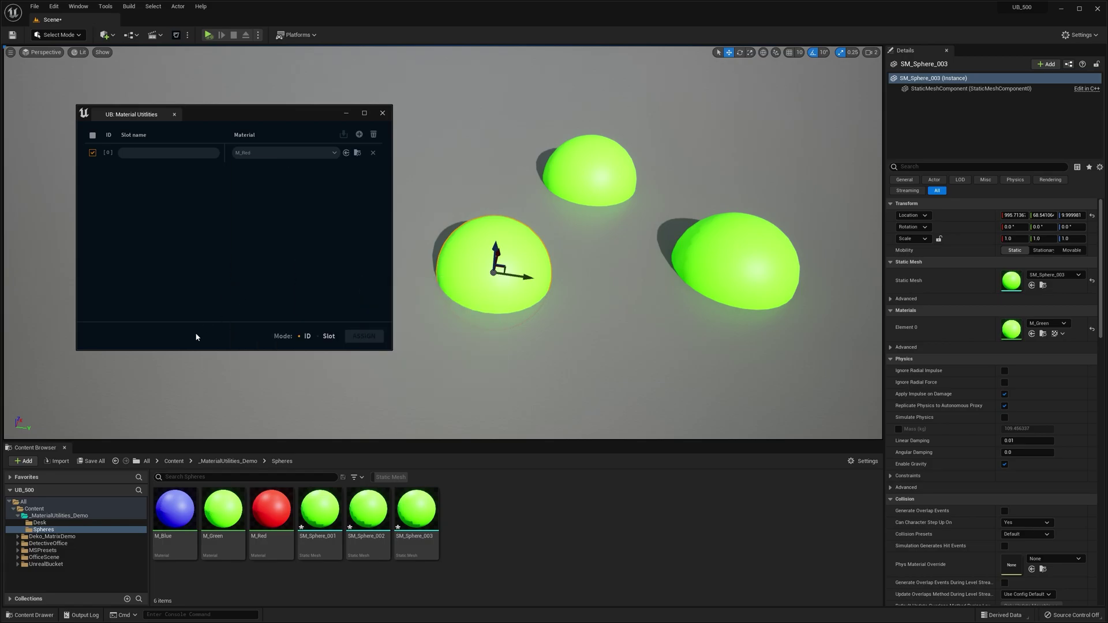
{"action": "left_click", "coordinate": [68, 514]}
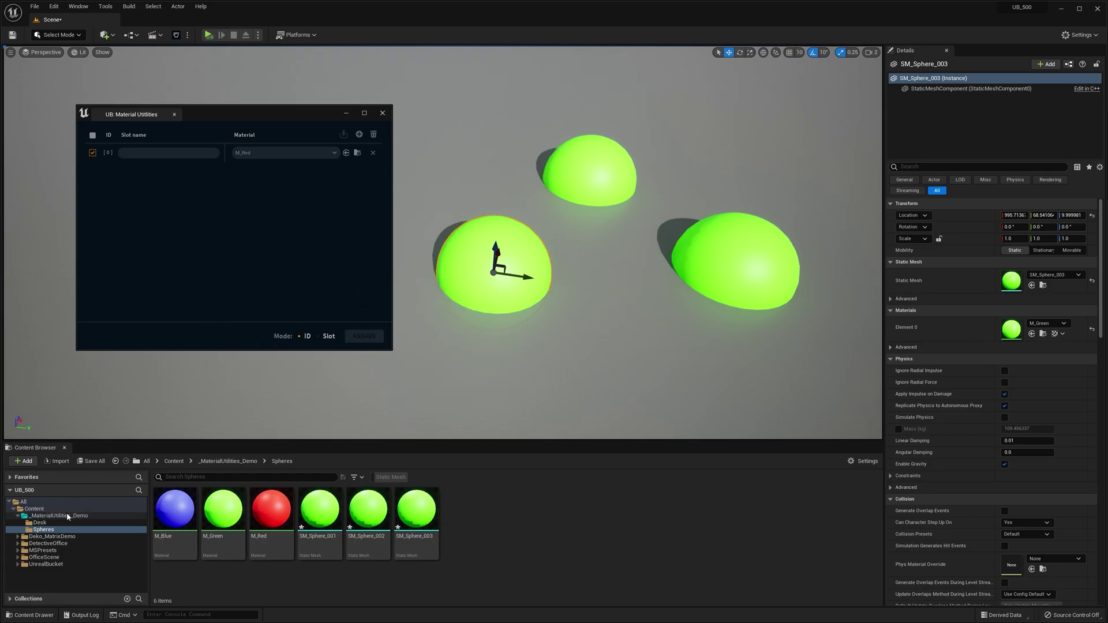
{"action": "left_click", "coordinate": [211, 273]}
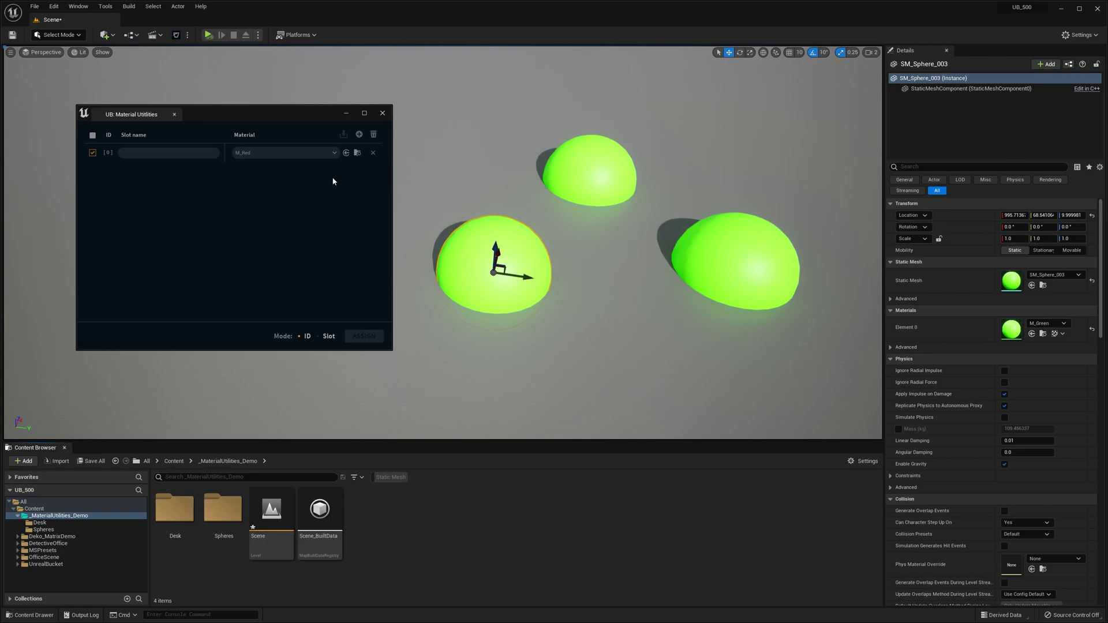
{"action": "left_click", "coordinate": [361, 152]}
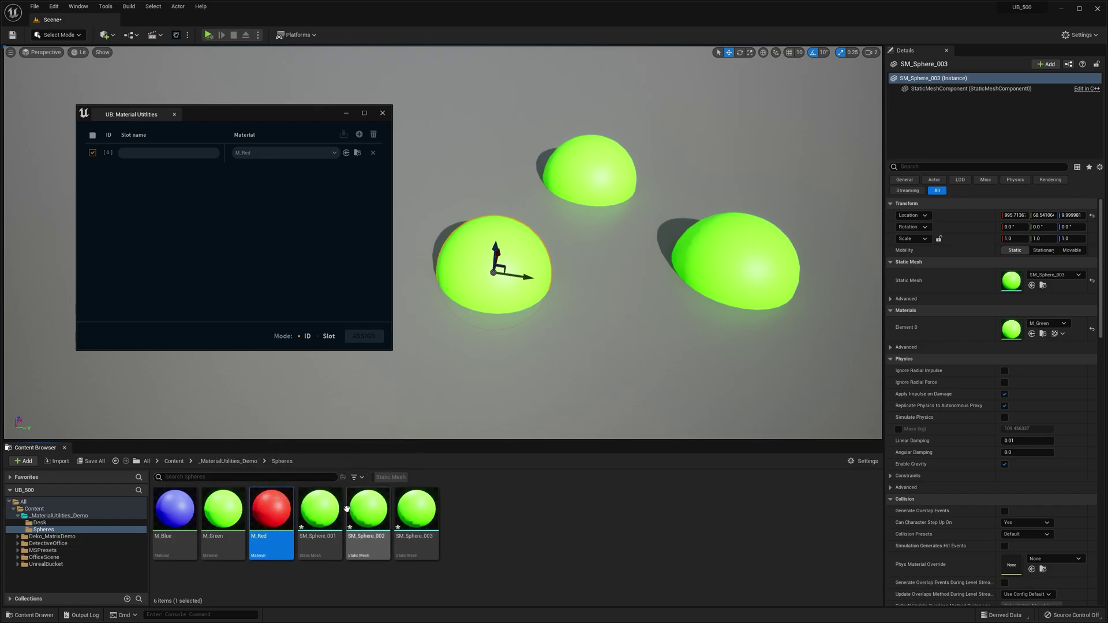
Step: Assign M_Red to SM_Sphere_001, 002 and 003
{"action": "left_click", "coordinate": [319, 508]}
{"action": "left_click", "coordinate": [368, 508], "text": "ctrl"}
{"action": "left_click", "coordinate": [416, 508], "text": "ctrl"}
{"action": "left_click", "coordinate": [367, 341]}
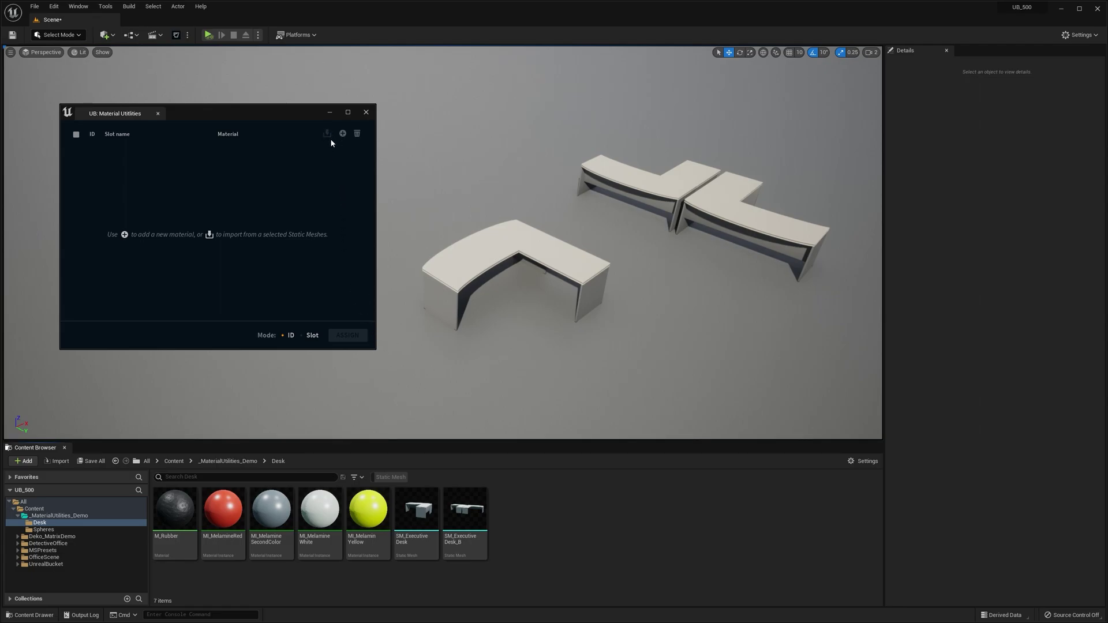
Step: Open SM_ExecutiveDesk to inspect its Material_001 slot name, then minimize the mesh editor
{"action": "double_click", "coordinate": [416, 511]}
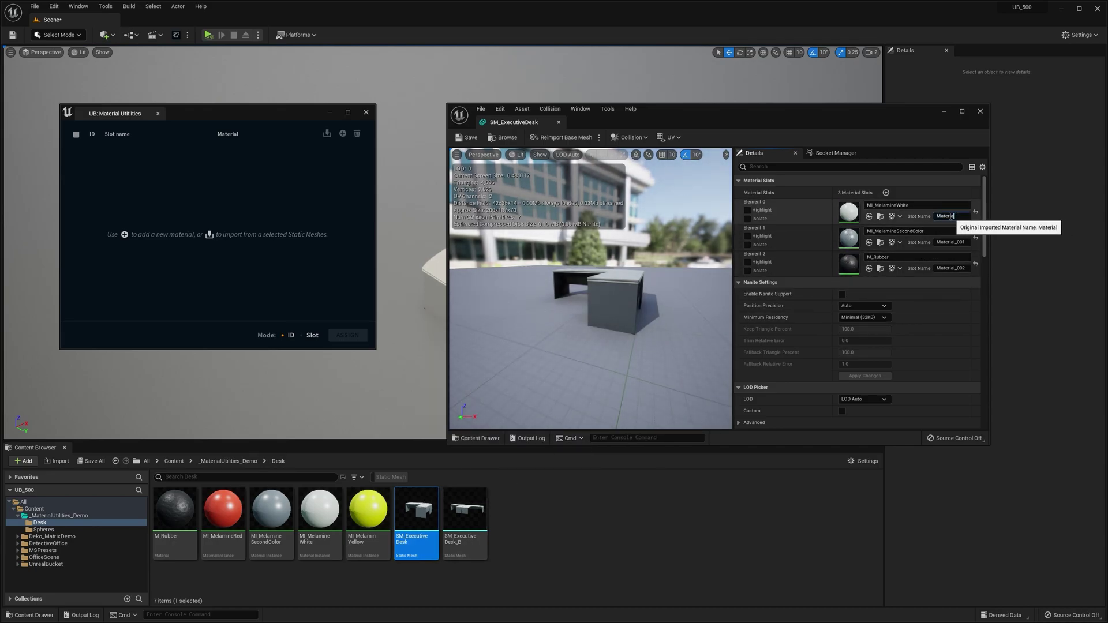
{"action": "left_click", "coordinate": [959, 243]}
{"action": "left_click_drag", "start_coordinate": [962, 242], "coordinate": [927, 243]}
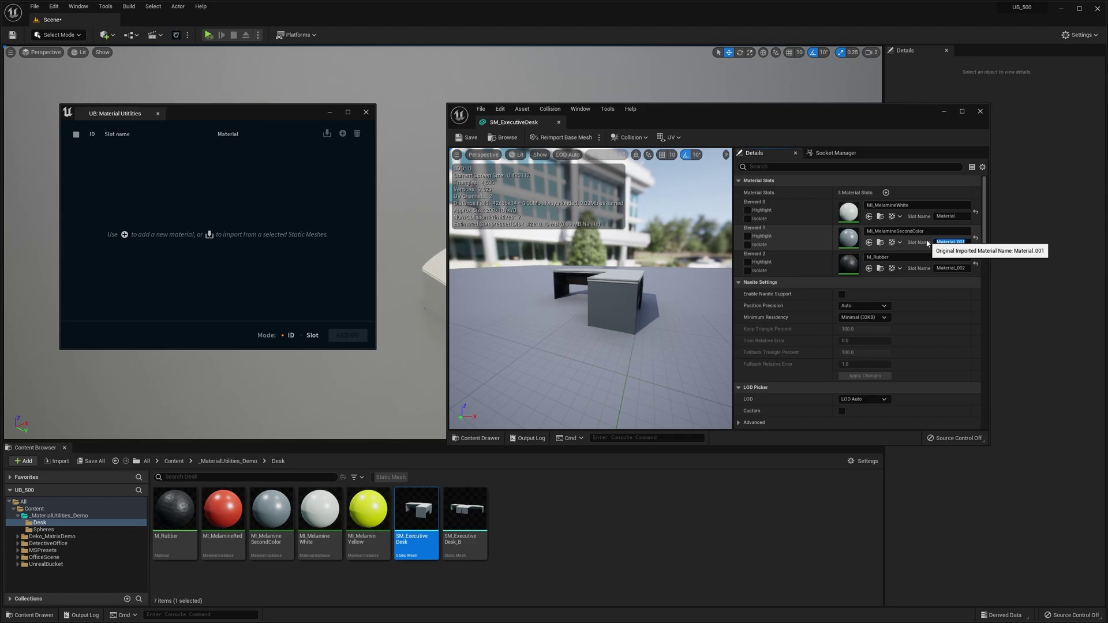
{"action": "left_click", "coordinate": [940, 113]}
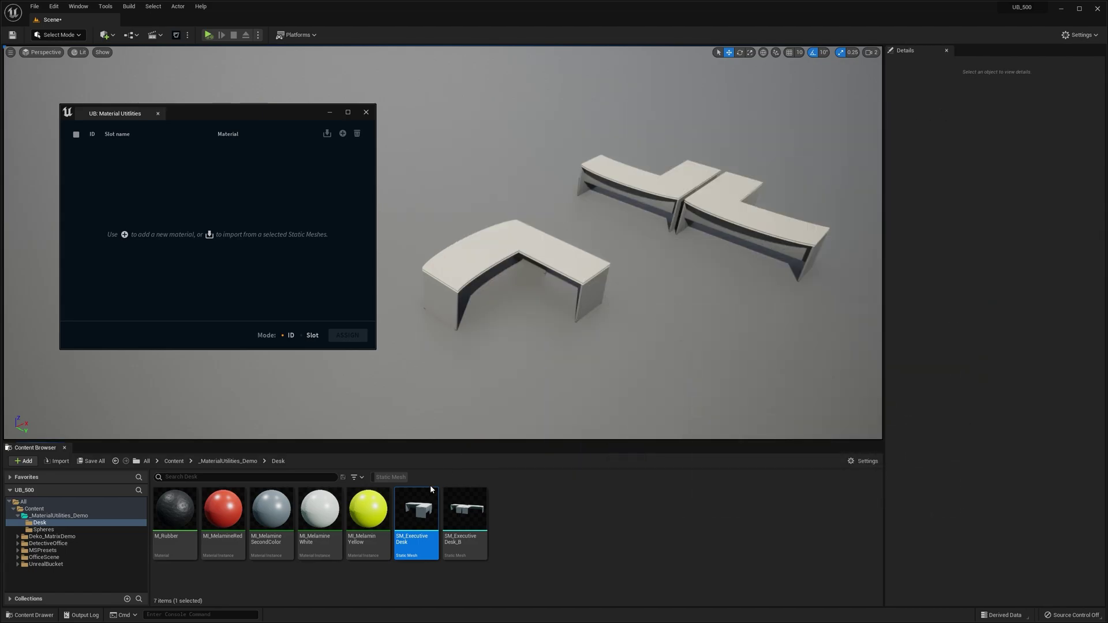
Step: Import SM_ExecutiveDesk's material slots into the utility and preview MI_MelamineRed
{"action": "left_click", "coordinate": [325, 133]}
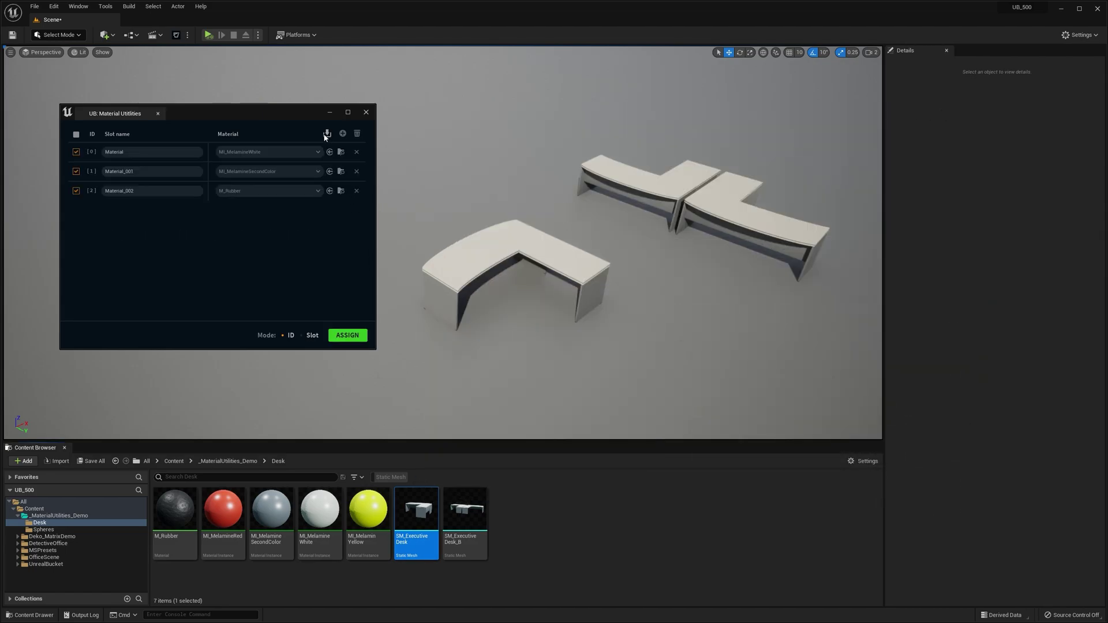
{"action": "double_click", "coordinate": [416, 509]}
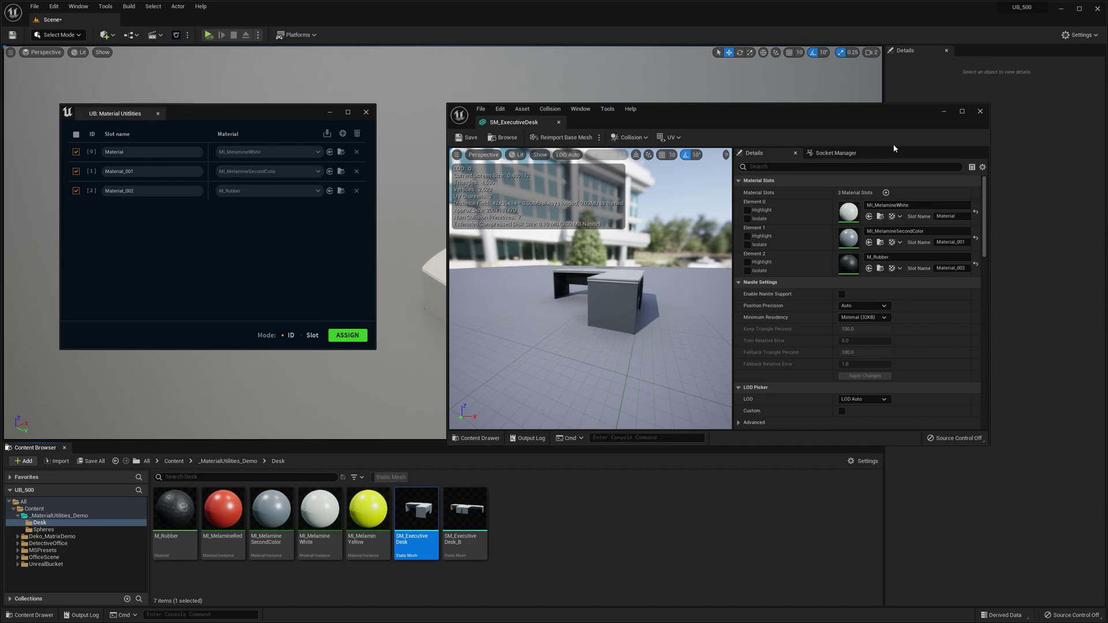
{"action": "left_click", "coordinate": [240, 466]}
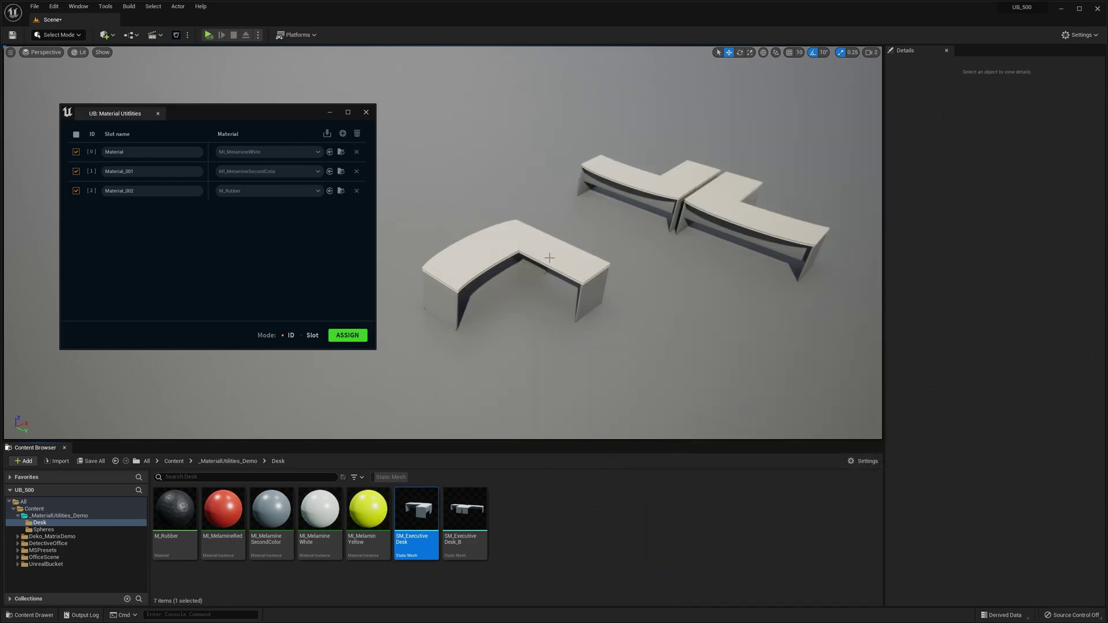
{"action": "double_click", "coordinate": [224, 508]}
{"action": "left_click", "coordinate": [944, 111]}
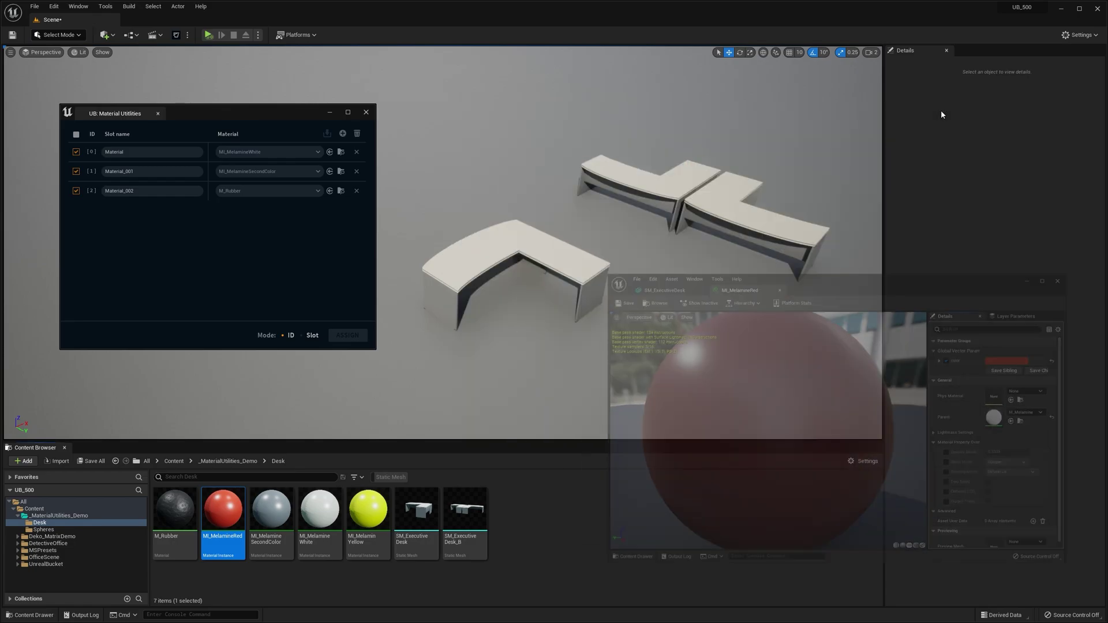
Step: Set slot [0] to MI_MelamineRed and assign the slots to SM_Executive Desk
{"action": "left_click_drag", "start_coordinate": [225, 500], "coordinate": [282, 153]}
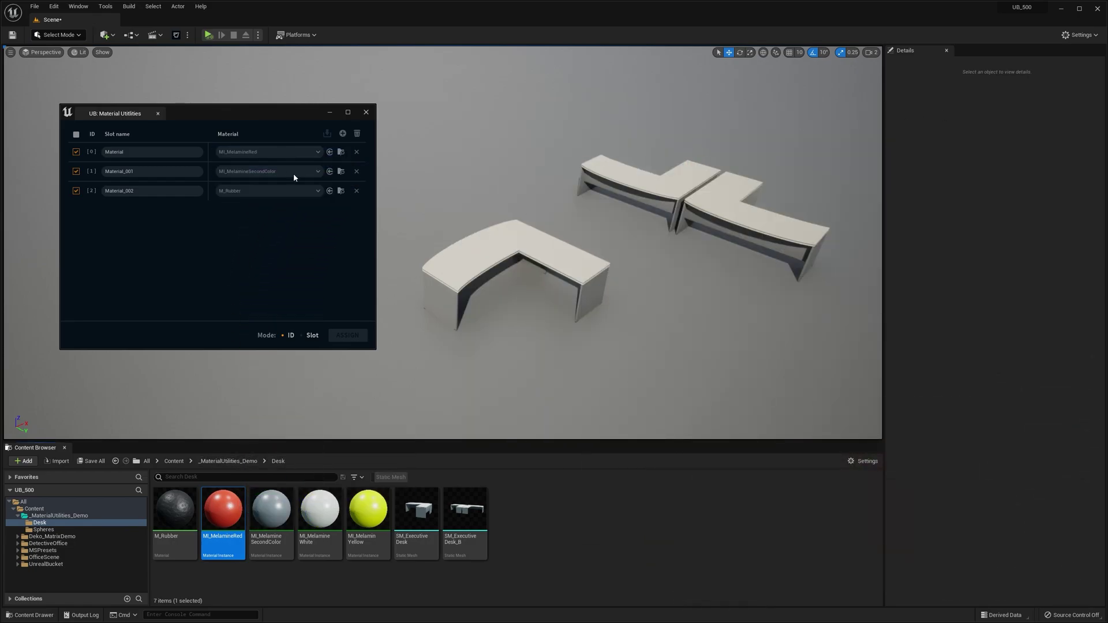
{"action": "left_click", "coordinate": [416, 509]}
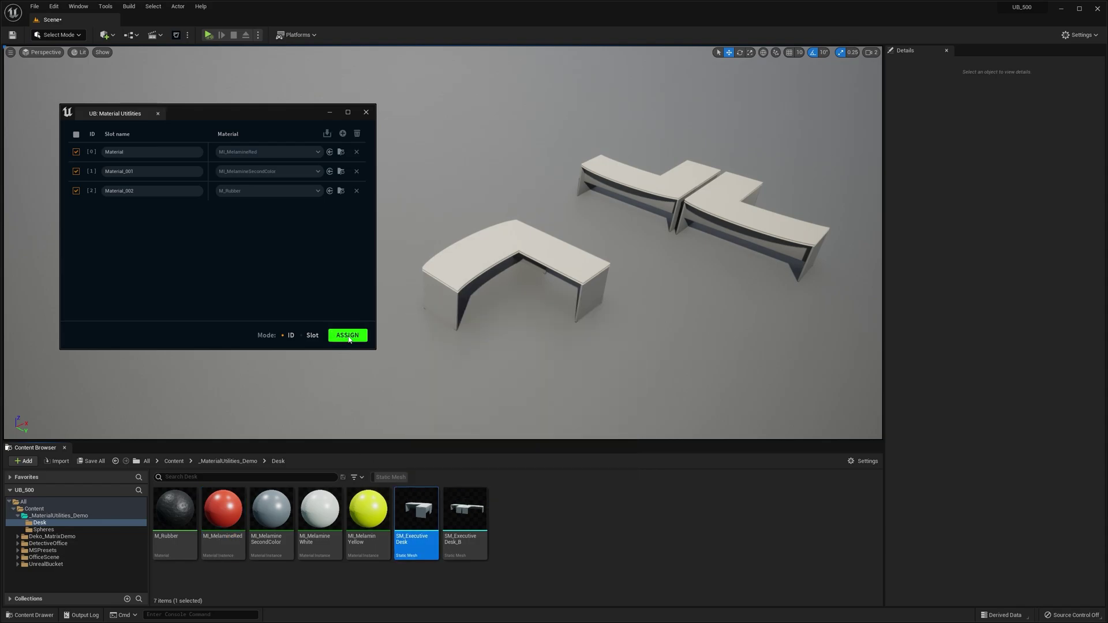
{"action": "left_click", "coordinate": [349, 336]}
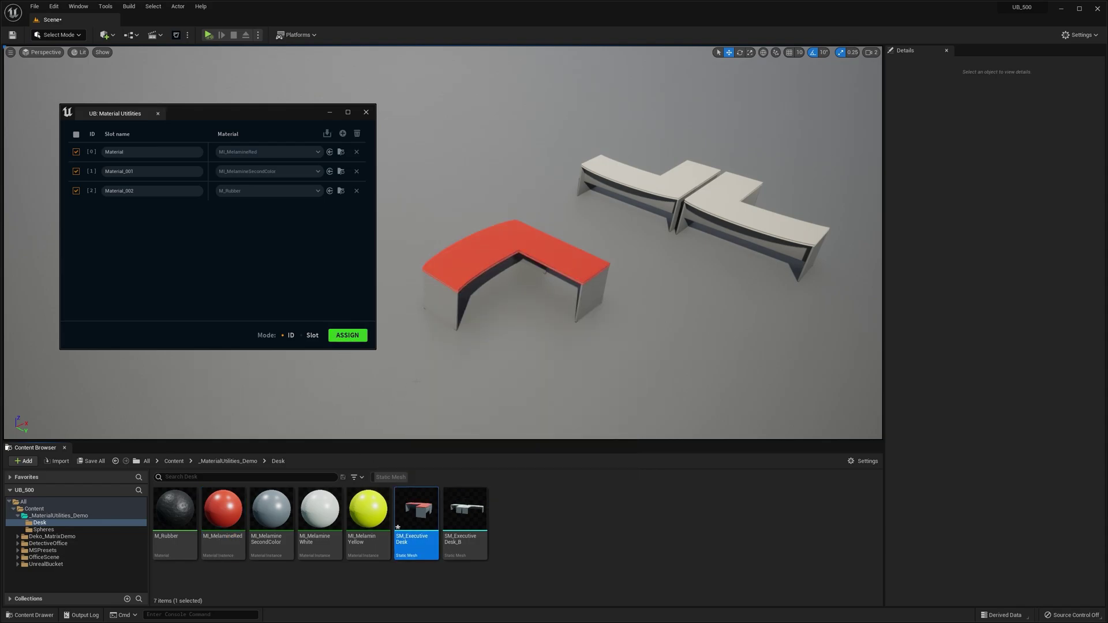
{"action": "left_click", "coordinate": [379, 382]}
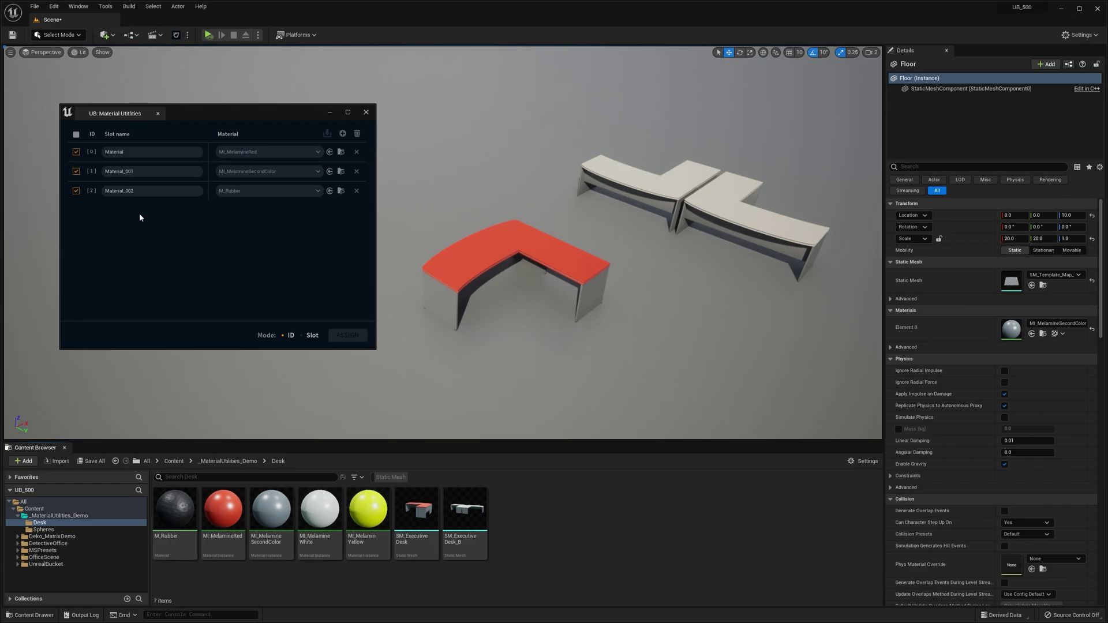
Step: In the SM_ExecutiveDesk_B mesh editor, rename Element 0's slot from Material to Test
{"action": "double_click", "coordinate": [464, 509]}
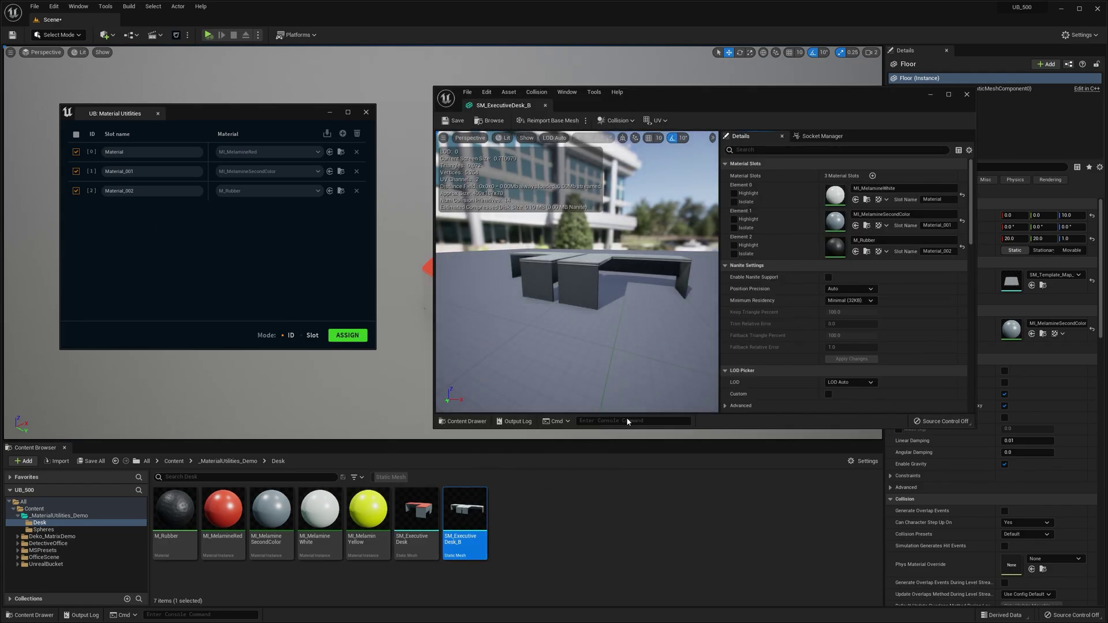
{"action": "left_click", "coordinate": [934, 199]}
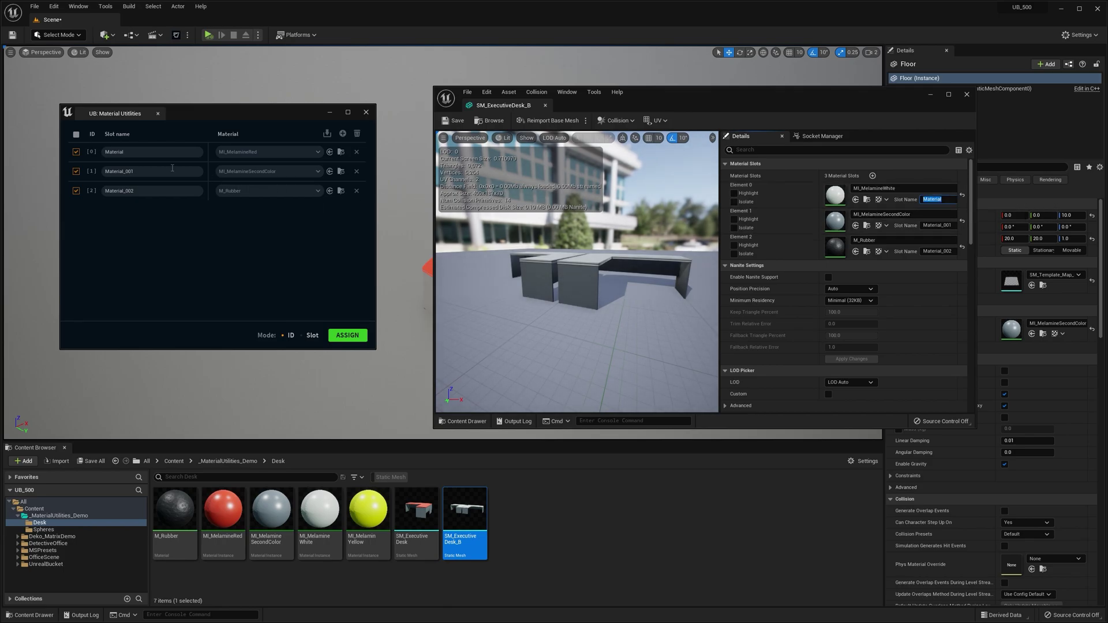
{"action": "left_click", "coordinate": [96, 151]}
{"action": "left_click", "coordinate": [924, 199]}
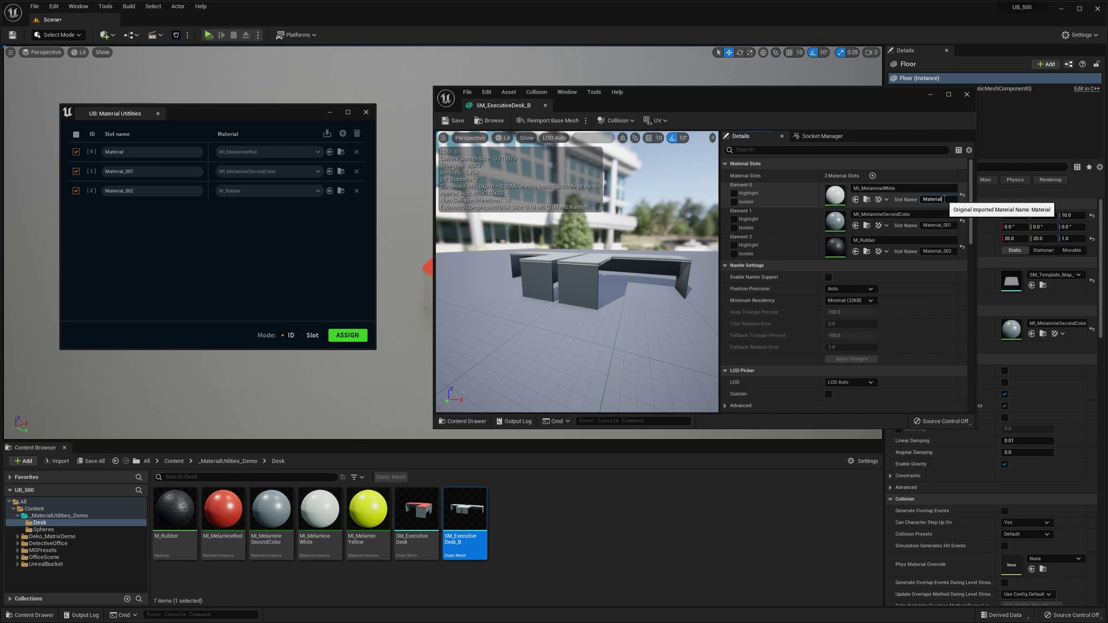
{"action": "double_click", "coordinate": [931, 200]}
{"action": "key", "text": "BackSpace"}
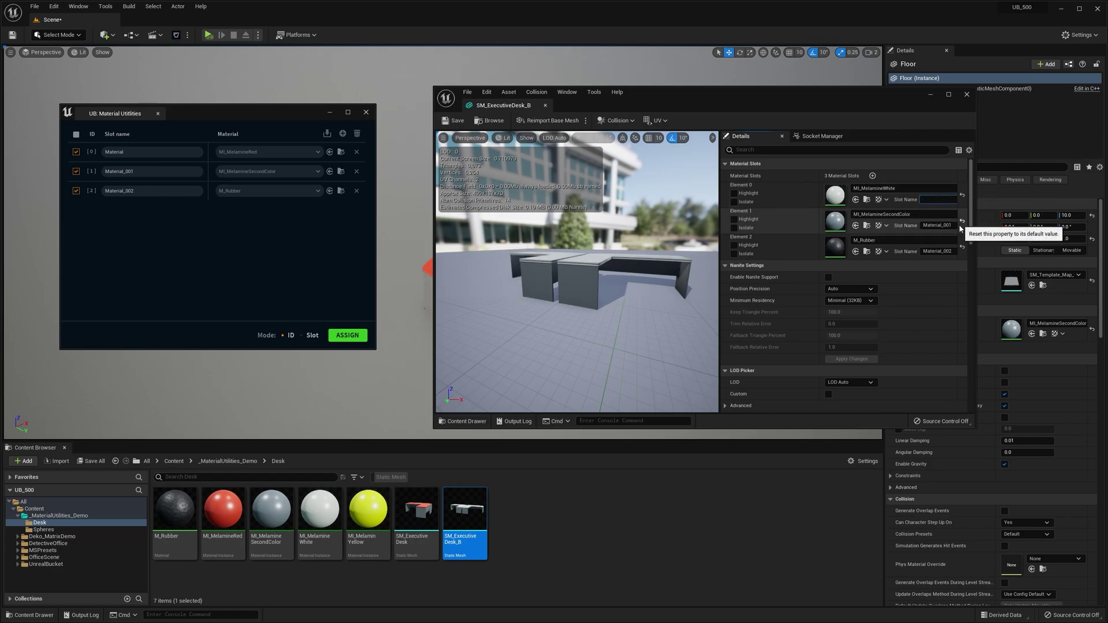
{"action": "key", "text": "Return"}
{"action": "left_click", "coordinate": [930, 93]}
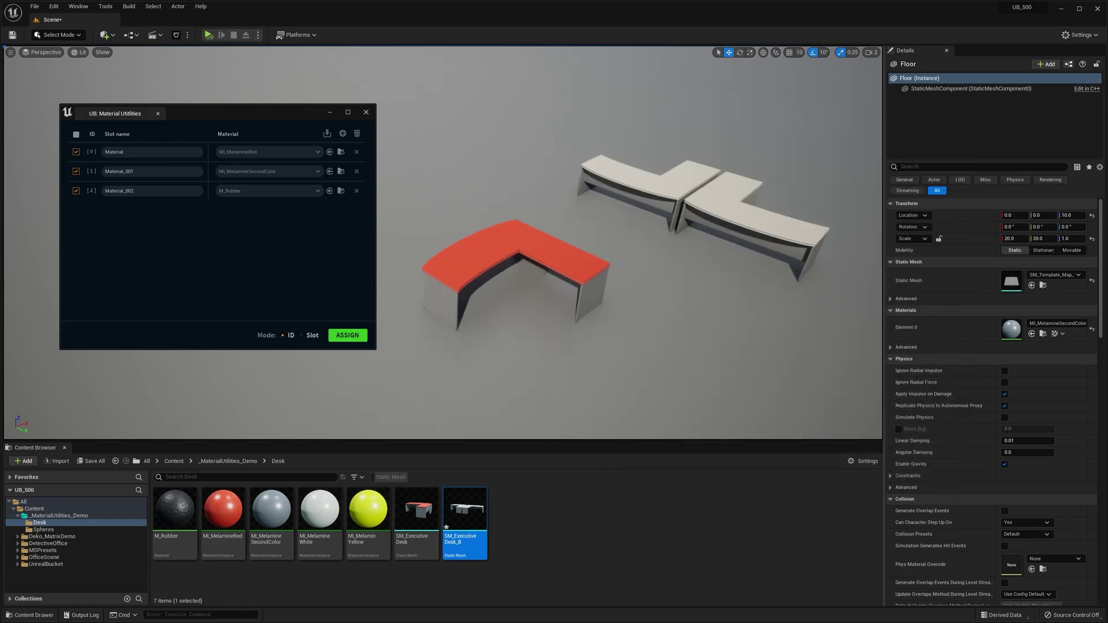
Step: Assign MI_MelaminYellow by slot name to SM_Executive Desk and SM_Executive Desk_B
{"action": "left_click_drag", "start_coordinate": [368, 508], "coordinate": [247, 153]}
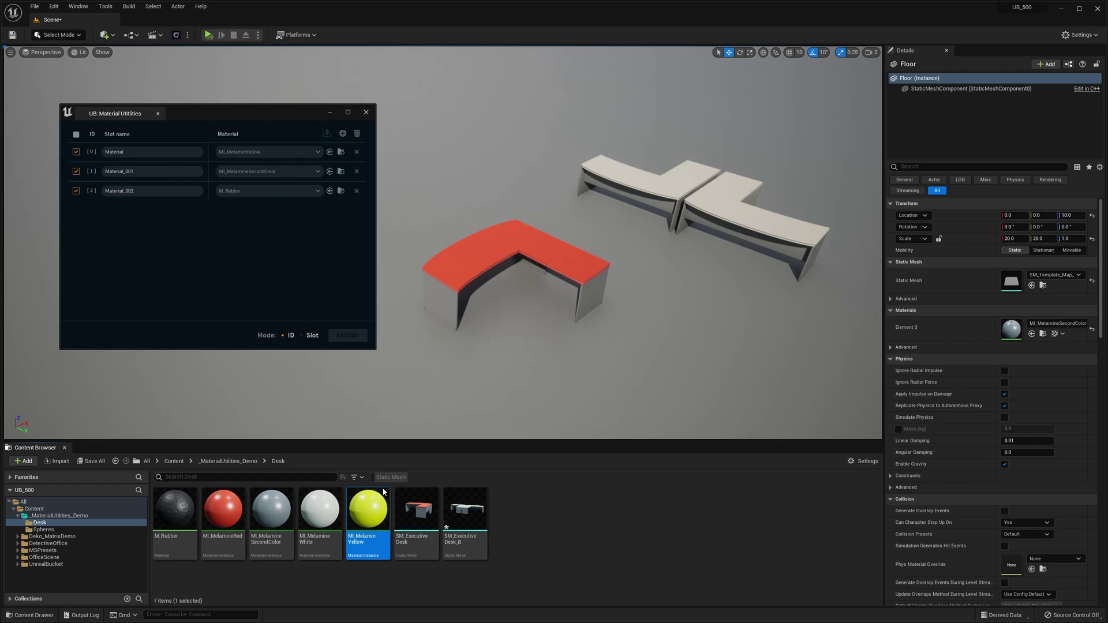
{"action": "left_click", "coordinate": [416, 509]}
{"action": "left_click", "coordinate": [470, 512], "text": "ctrl"}
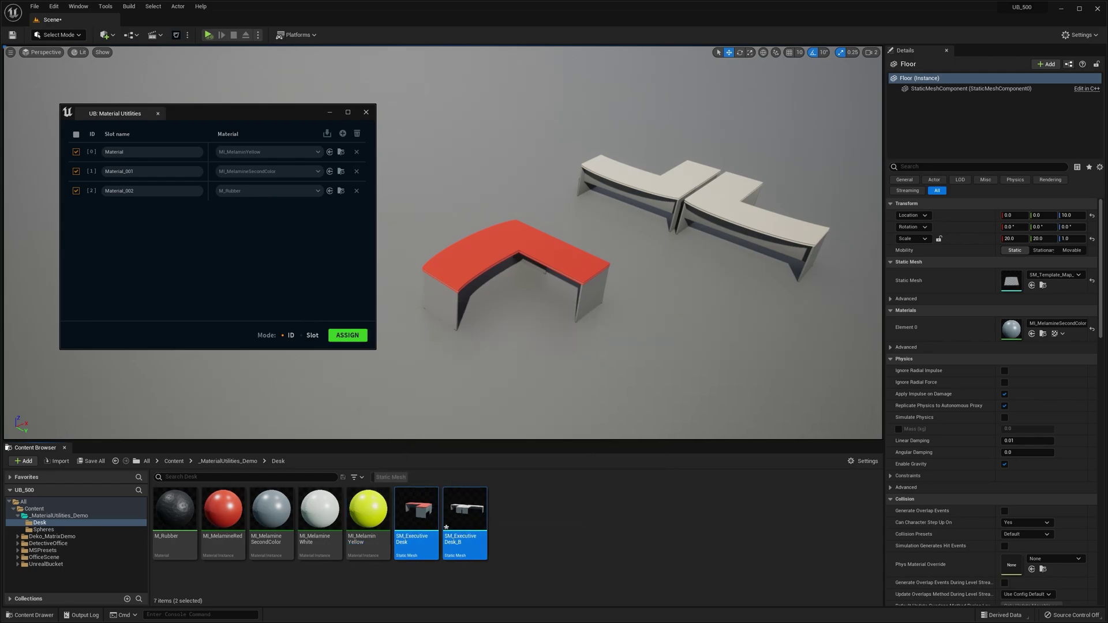
{"action": "left_click", "coordinate": [305, 339]}
{"action": "left_click", "coordinate": [347, 336]}
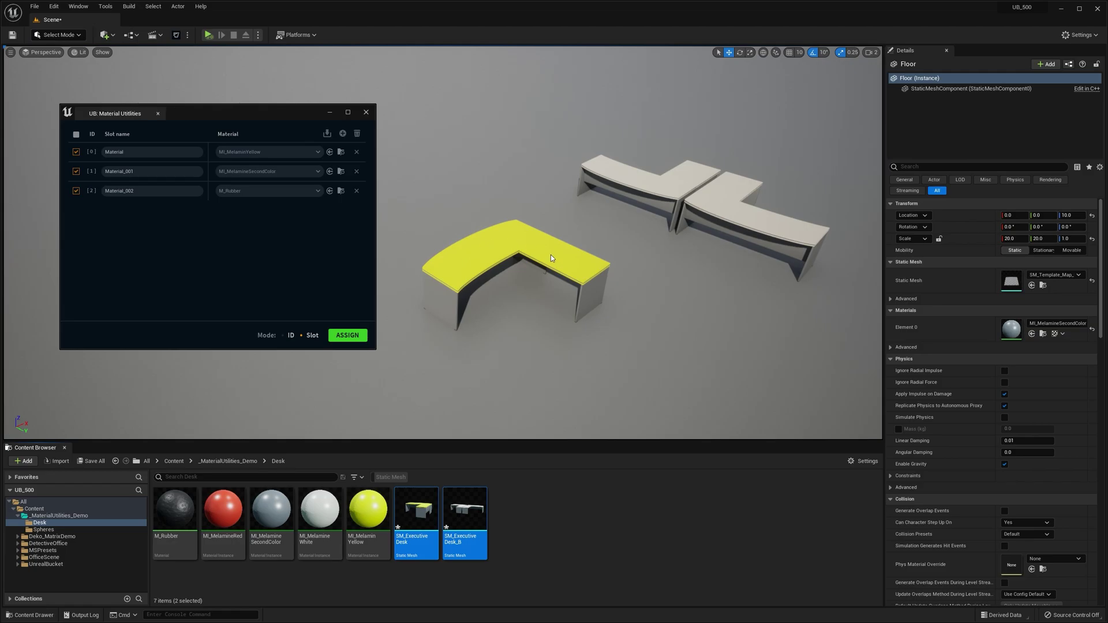
{"action": "mouse_move", "coordinate": [419, 513]}
Step: Rename Material Utilities slot [0] from Material to Test
{"action": "double_click", "coordinate": [143, 153]}
{"action": "key", "text": "End"}
{"action": "key", "text": "BackSpace"}
{"action": "key", "text": "BackSpace"}
{"action": "key", "text": "BackSpace"}
{"action": "key", "text": "BackSpace"}
{"action": "key", "text": "BackSpace"}
{"action": "type", "text": "Test"}
{"action": "key", "text": "Return"}
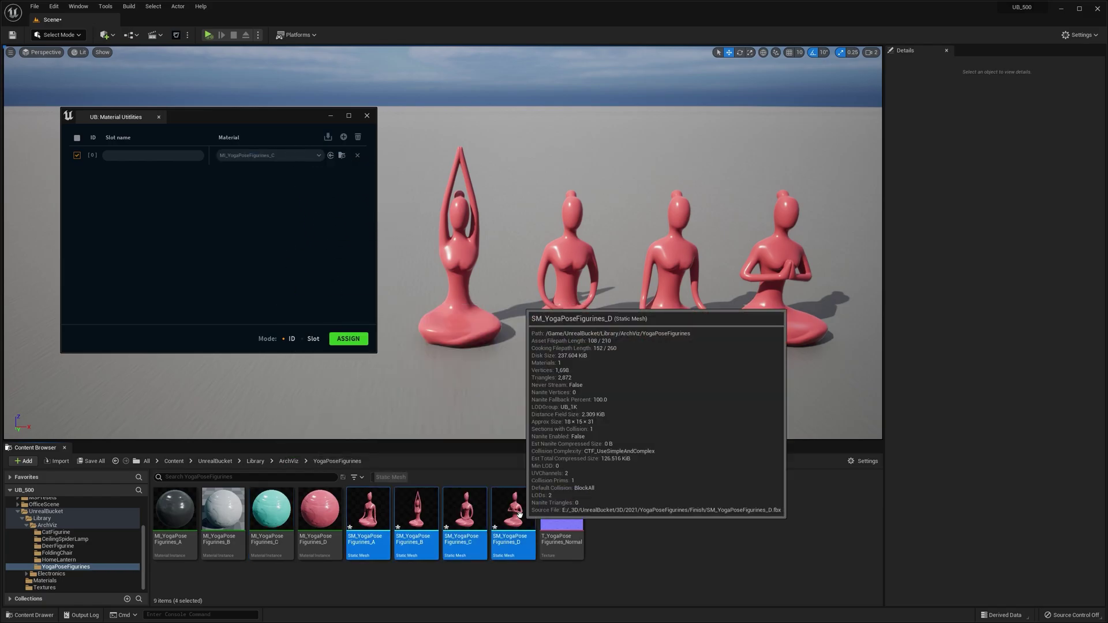
Step: Apply MI_YogaPoseFigurines_C to the four figurines, then import SM_CeilingSpiderLamp_Bulb's material slots
{"action": "left_click", "coordinate": [348, 339]}
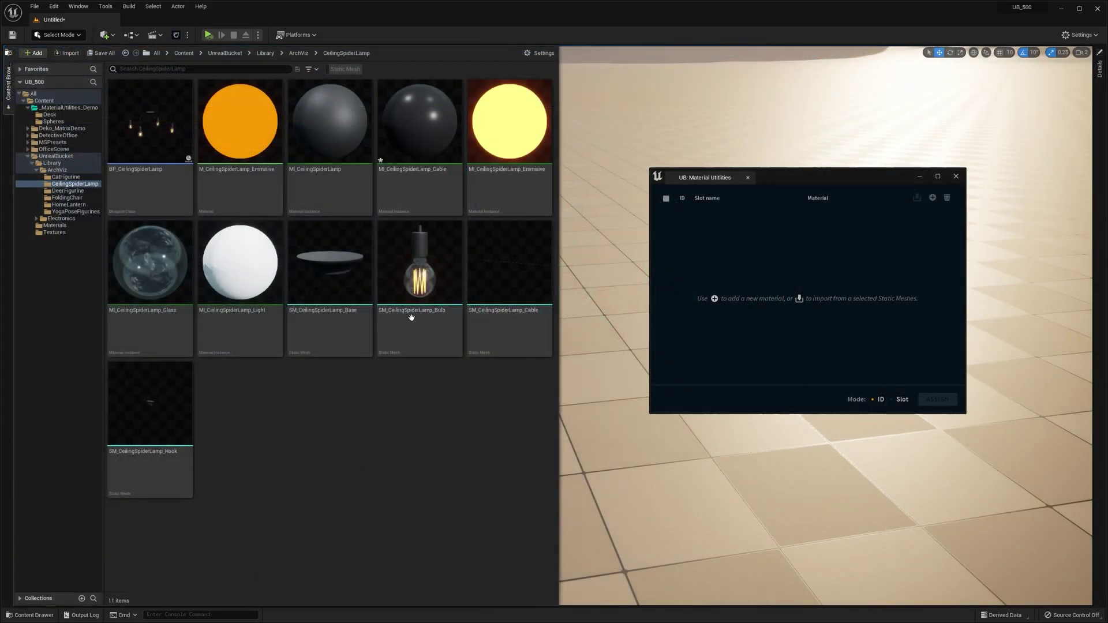
{"action": "left_click", "coordinate": [415, 289]}
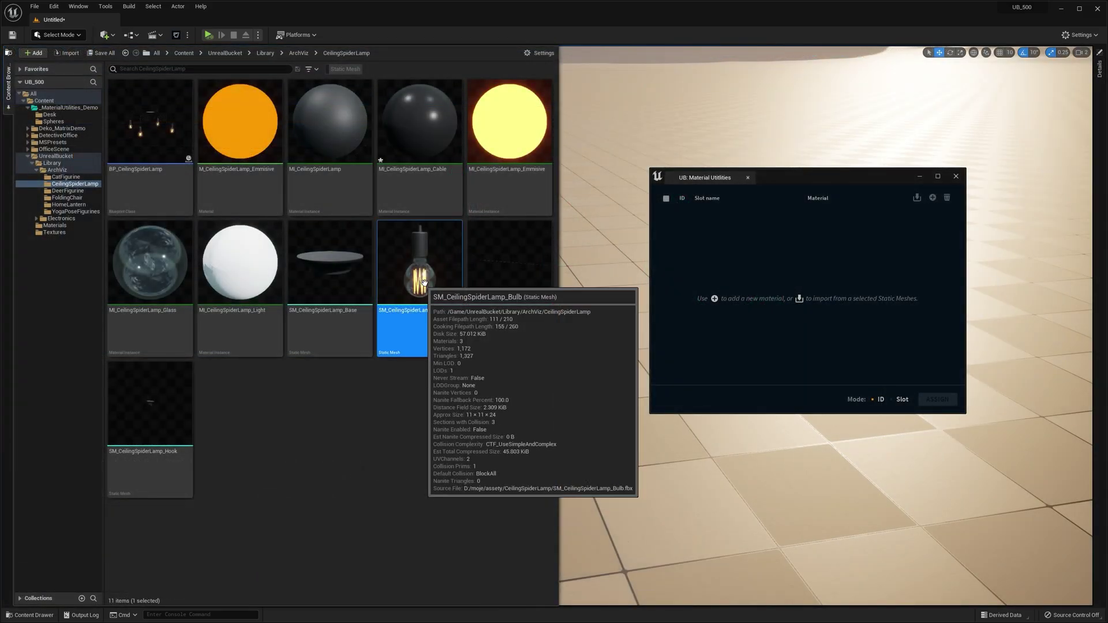
{"action": "left_click", "coordinate": [917, 199]}
Step: Set slot [1] to MI_CeilingSpiderLamp_Light and assign by slot name to all four lamp meshes
{"action": "left_click_drag", "start_coordinate": [240, 265], "coordinate": [778, 240]}
{"action": "left_click", "coordinate": [329, 272]}
{"action": "left_click", "coordinate": [150, 415], "text": "shift"}
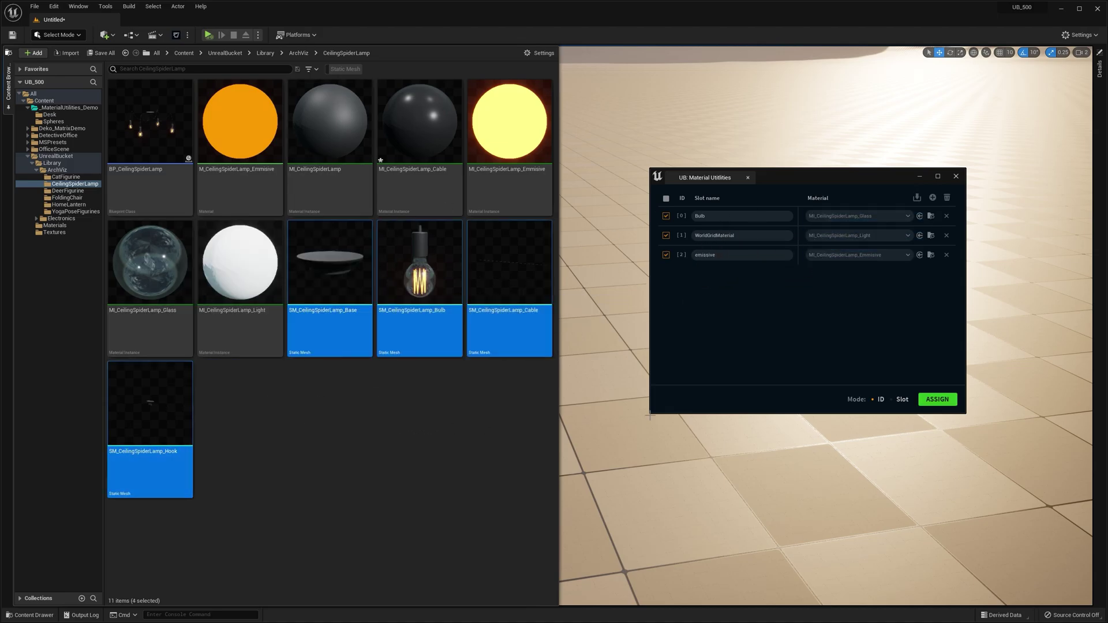
{"action": "left_click", "coordinate": [891, 399]}
{"action": "left_click", "coordinate": [929, 400]}
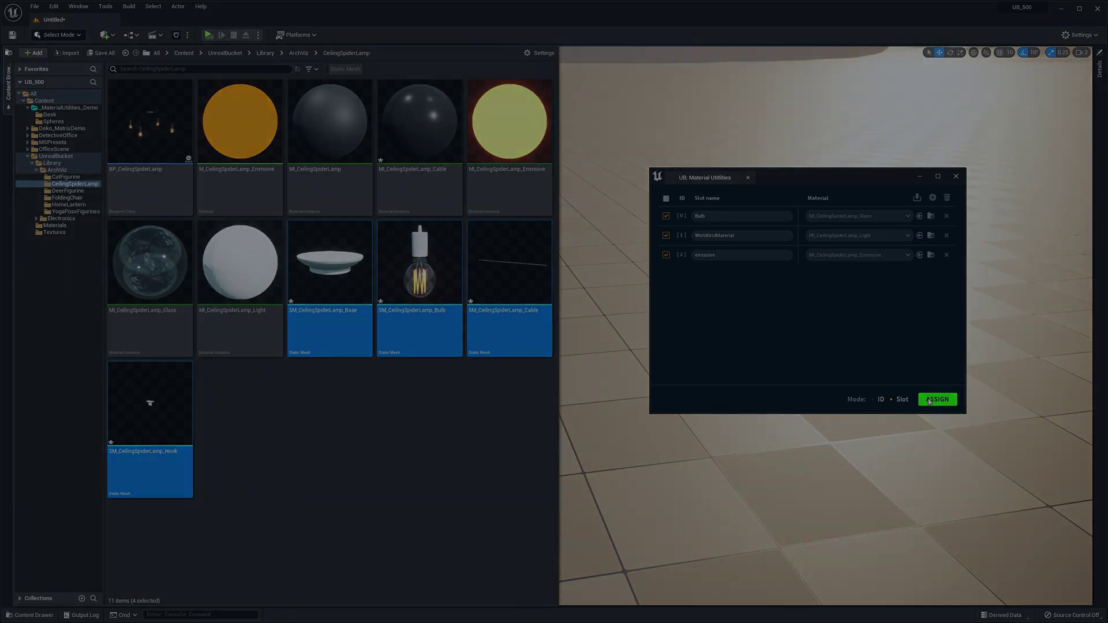